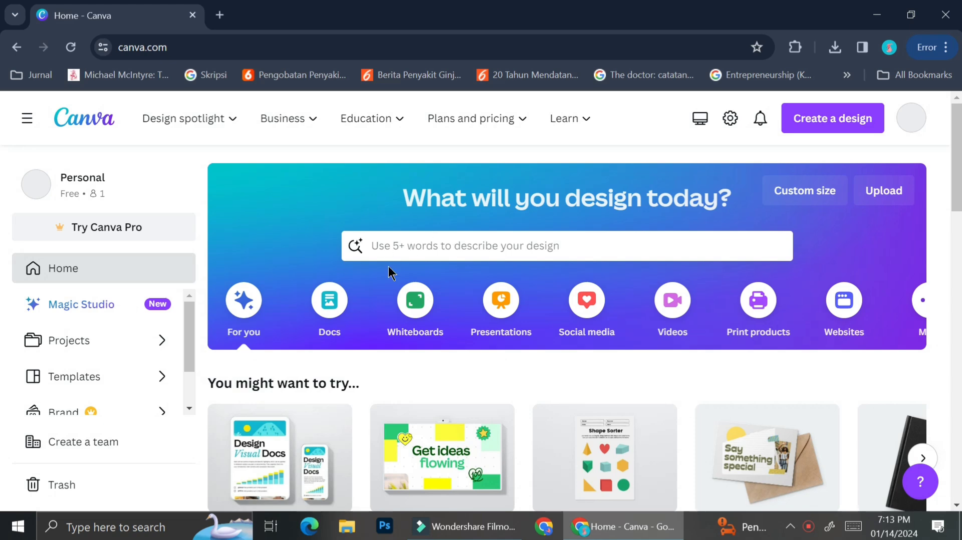
Step: Search the template library for "brochure"
click(385, 248)
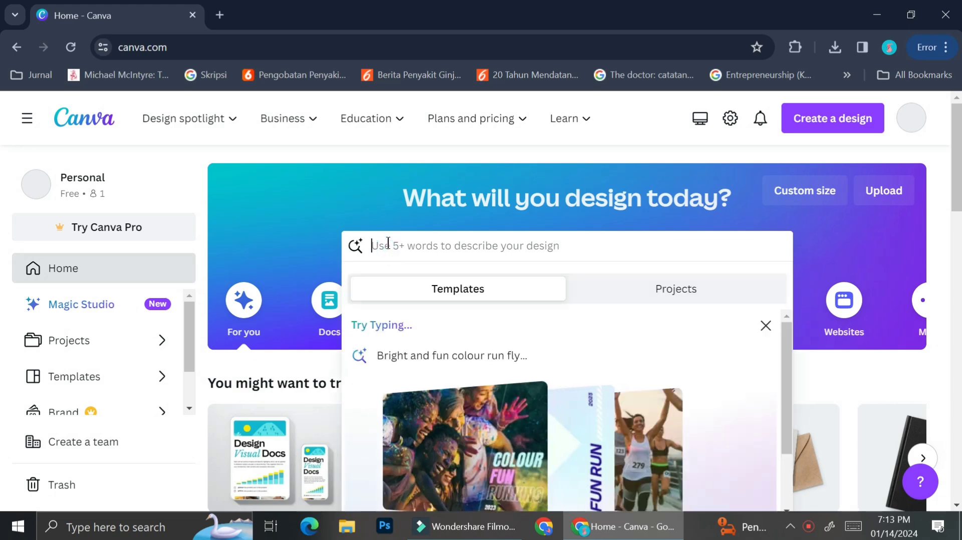
text(bro)
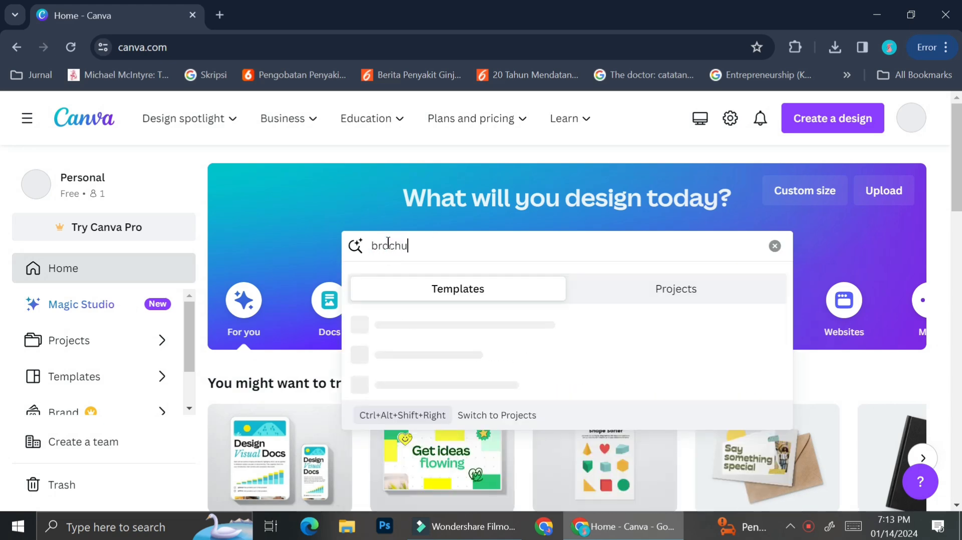
text(chu)
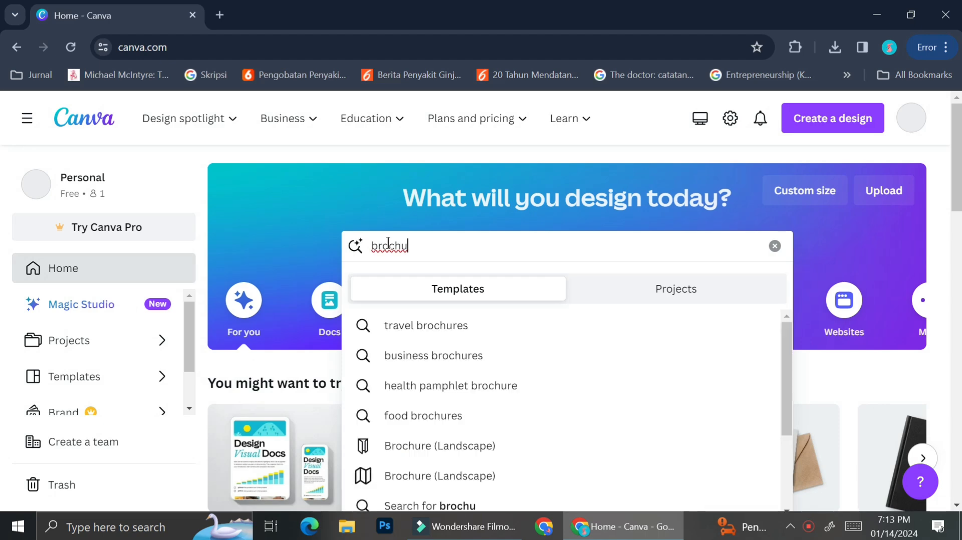
text(re)
key(Return)
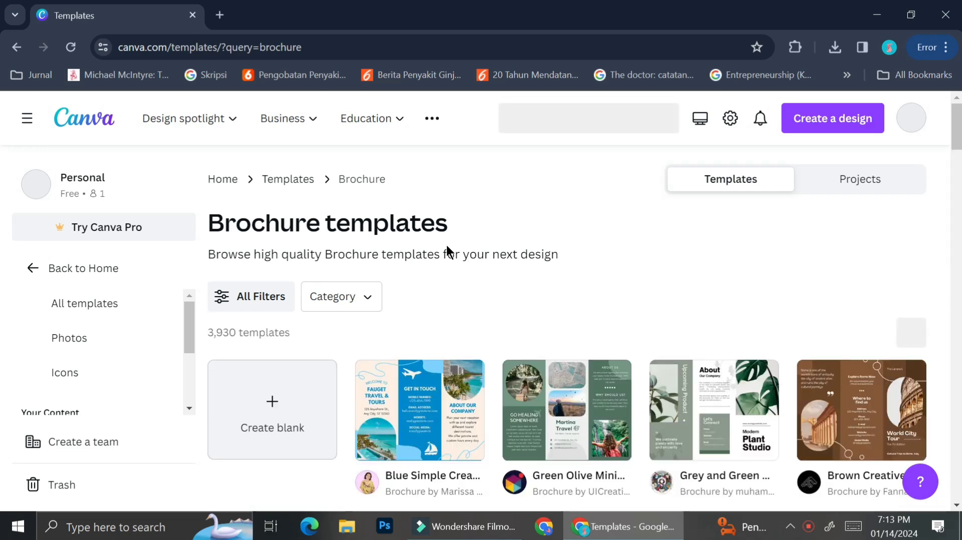
Step: Browse the brochure templates and preview both pages of the Green White Torn Travel Trifold Brochure, leaving it unused
scroll(447, 249, down, 1)
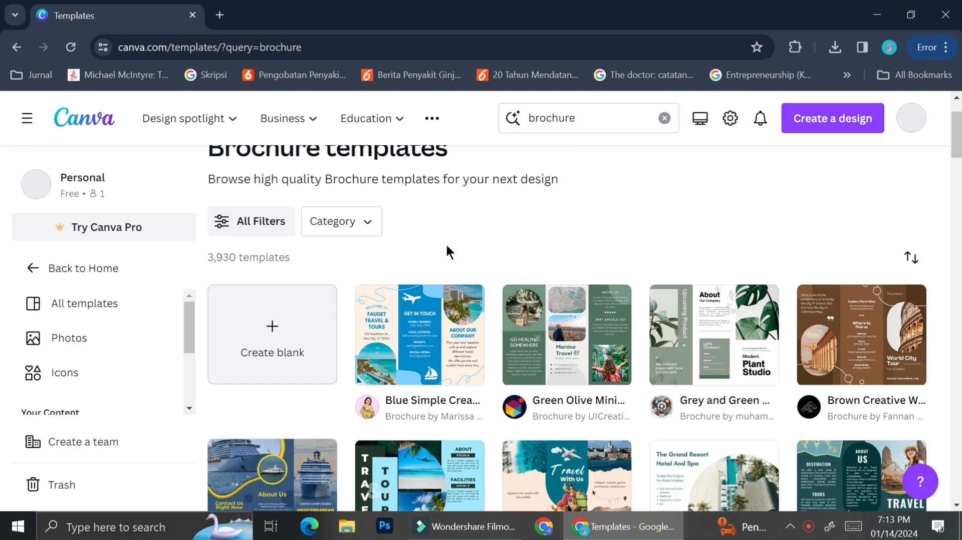
scroll(446, 249, down, 3)
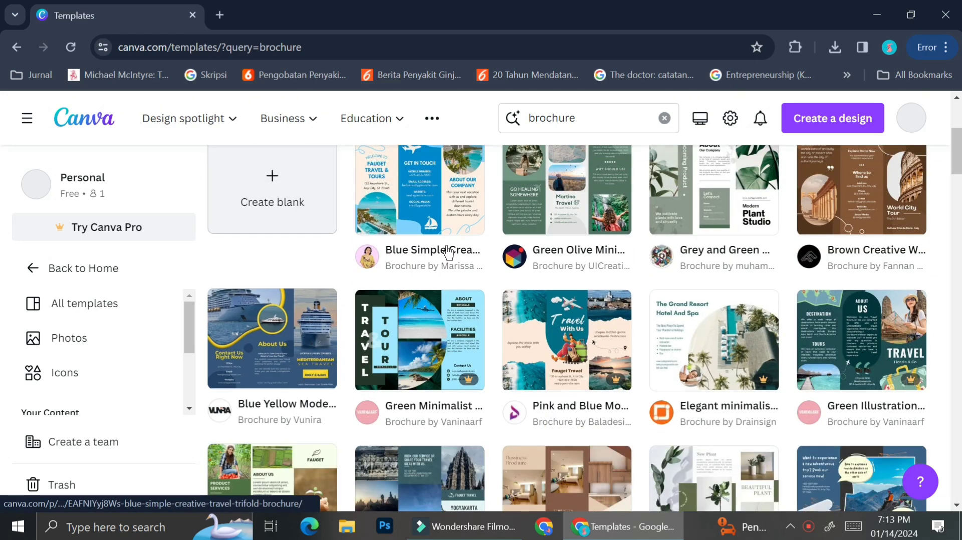
scroll(447, 252, down, 1)
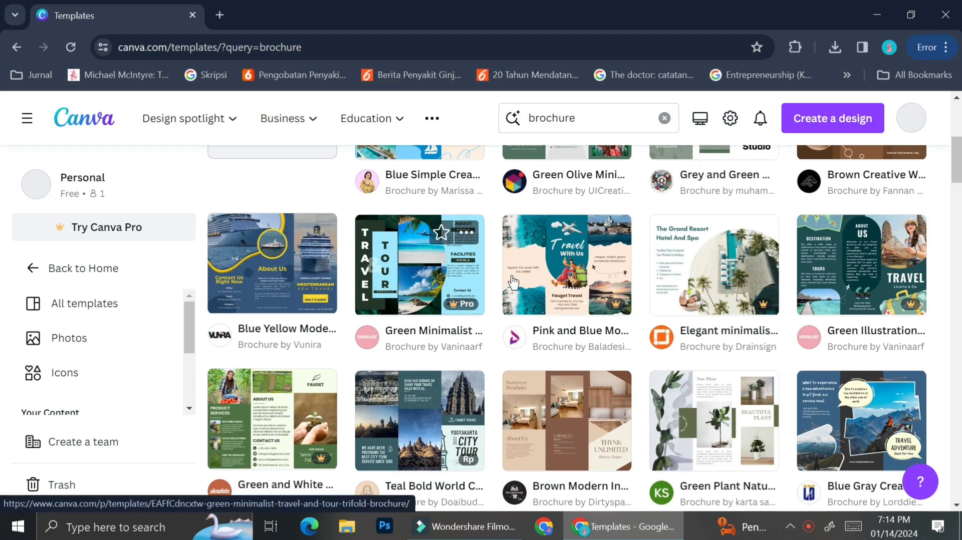
scroll(779, 283, down, 3)
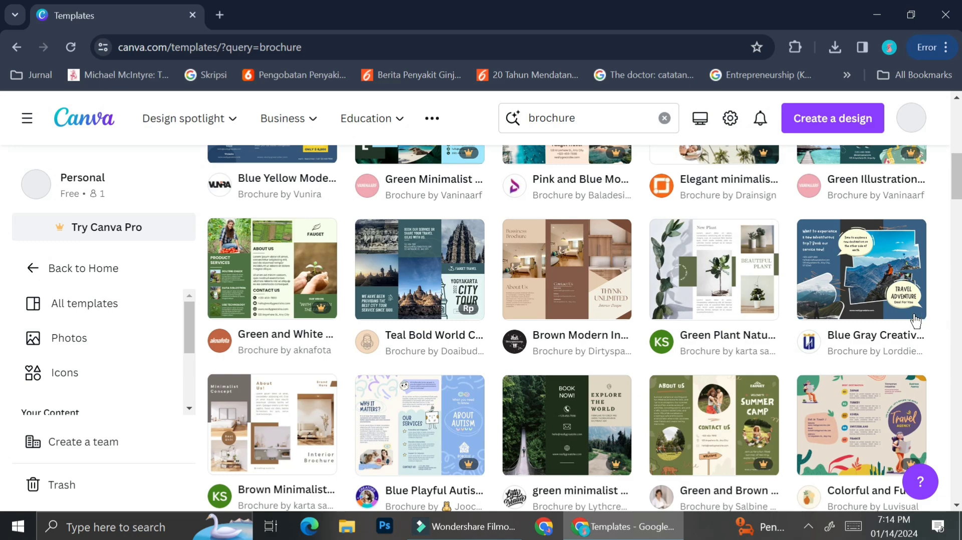
scroll(367, 329, down, 3)
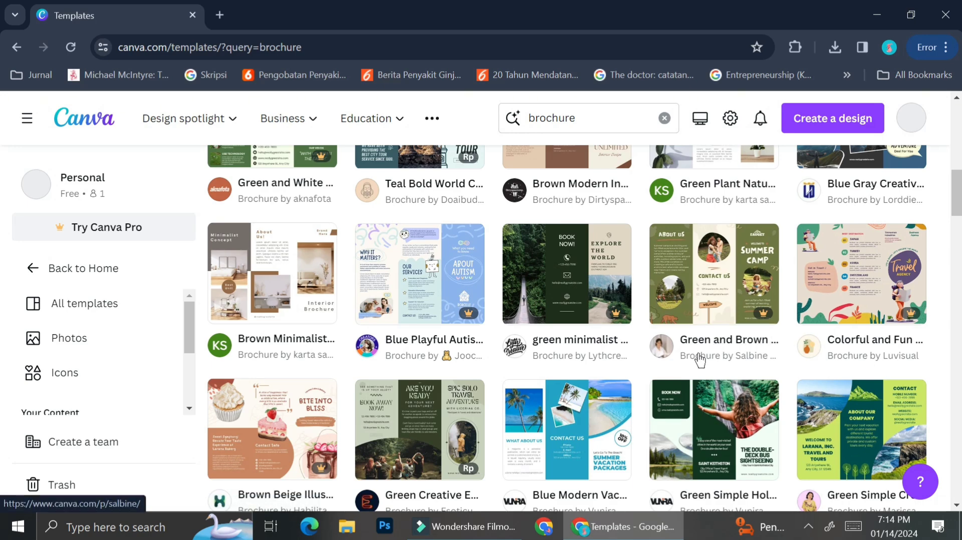
scroll(291, 396, down, 5)
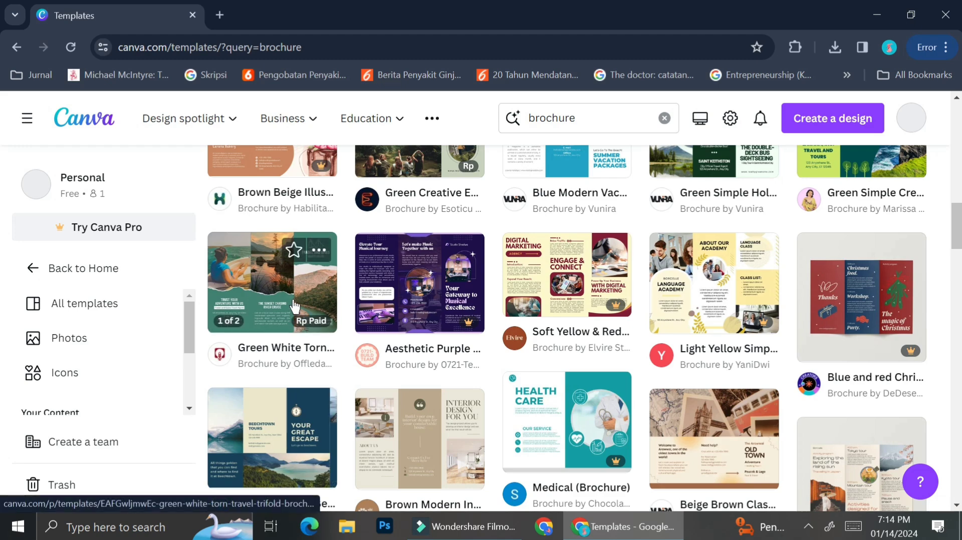
click(295, 306)
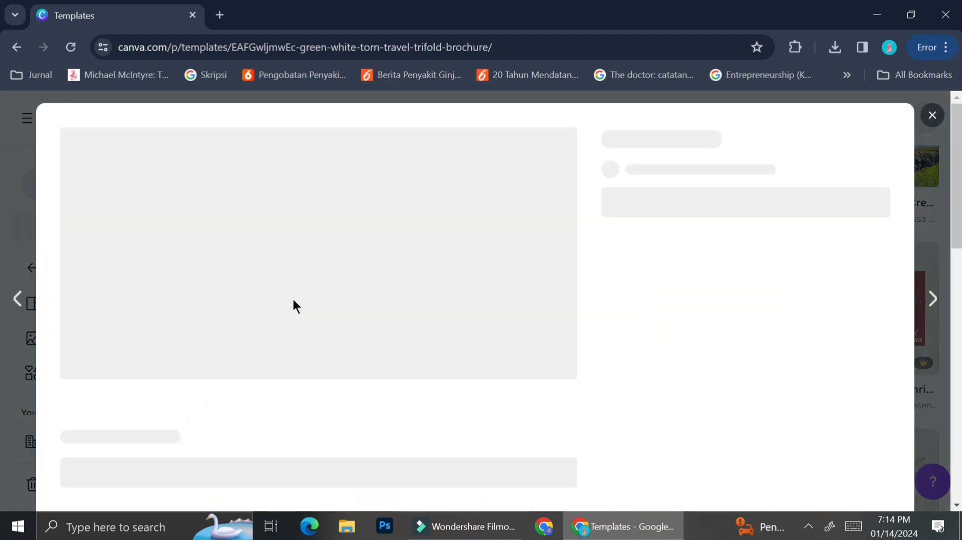
click(382, 444)
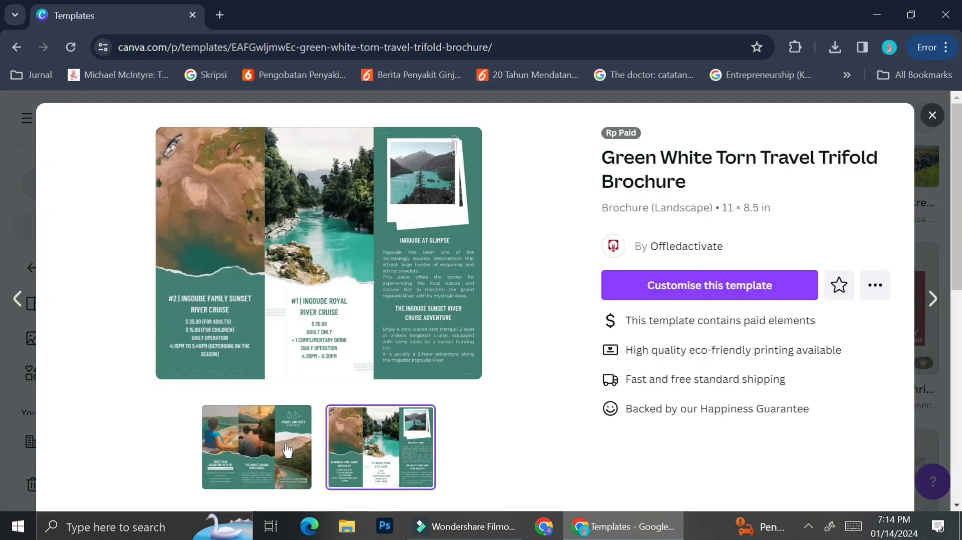
click(279, 470)
click(343, 460)
click(932, 116)
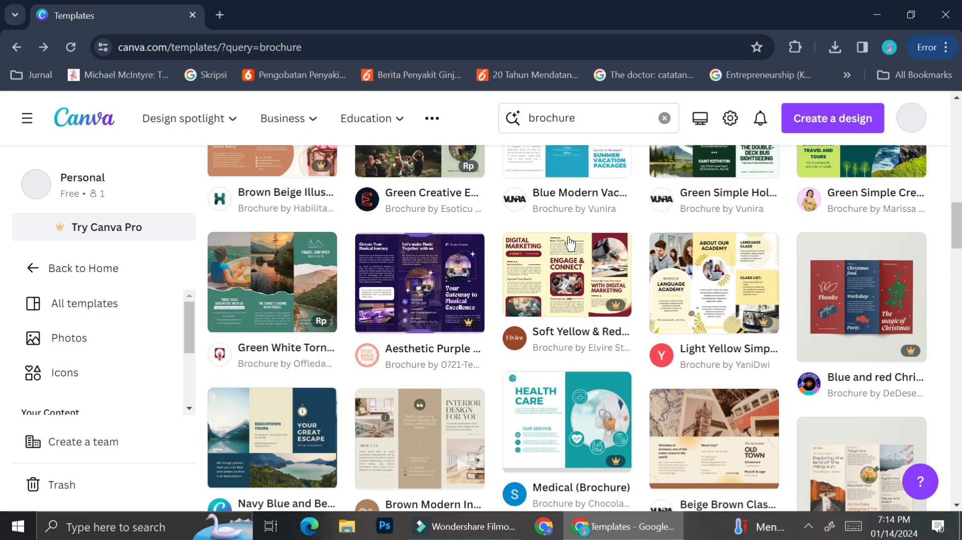
Step: Preview both pages of the Light Yellow Simple Minimalist Language Course Brochure template, then close the preview
click(680, 288)
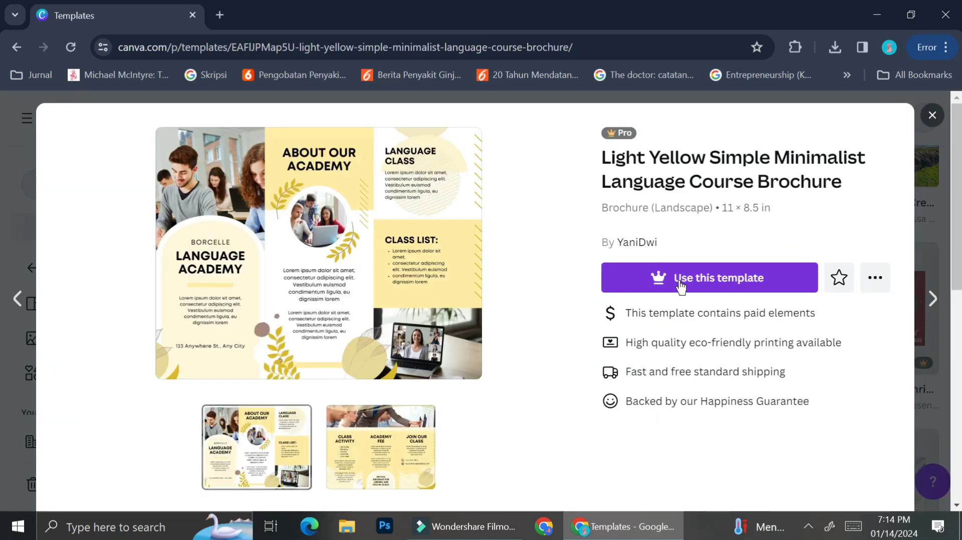
click(387, 446)
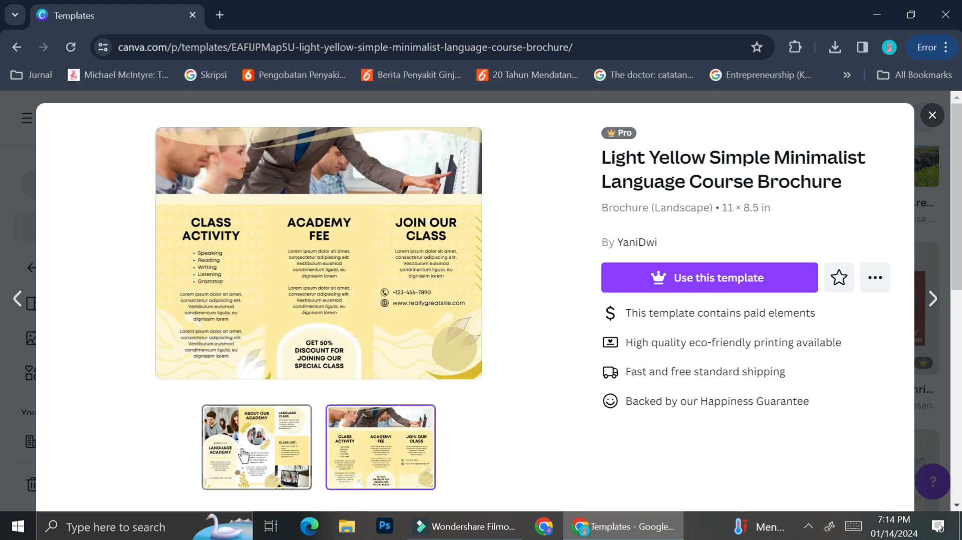
click(244, 456)
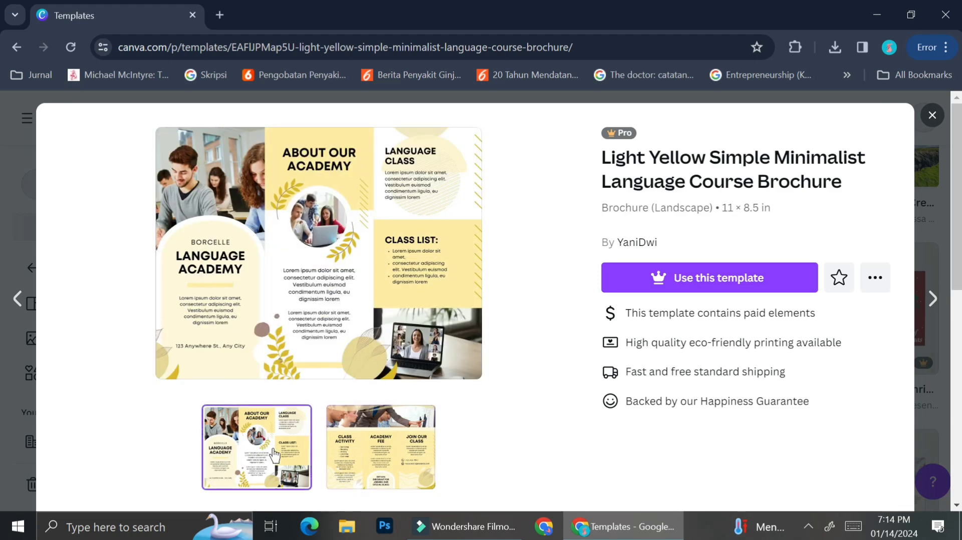
click(373, 453)
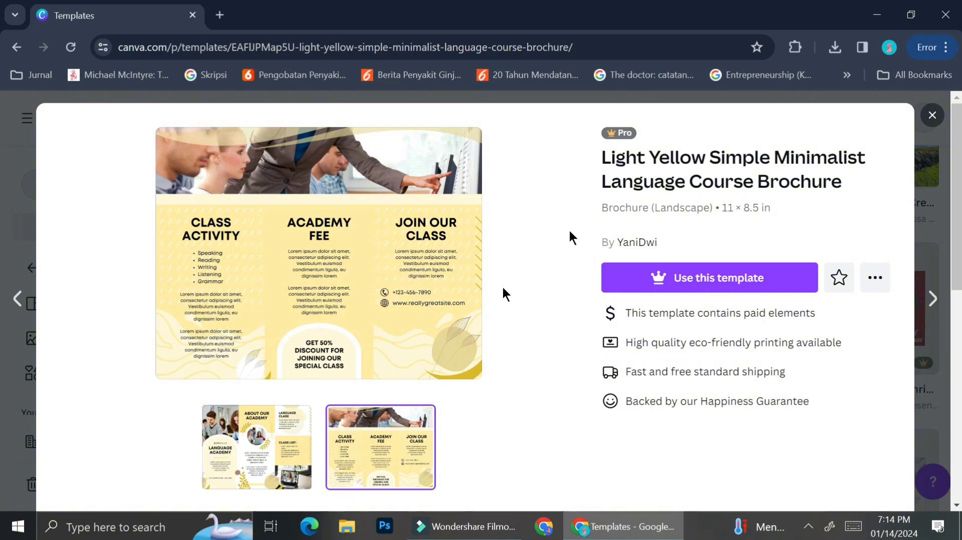
click(933, 115)
Step: Create a blank Z-Fold Brochure (17 × 11 in) design and close the tab holding the untitled trifold brochure
scroll(563, 370, down, 1)
scroll(562, 374, down, 2)
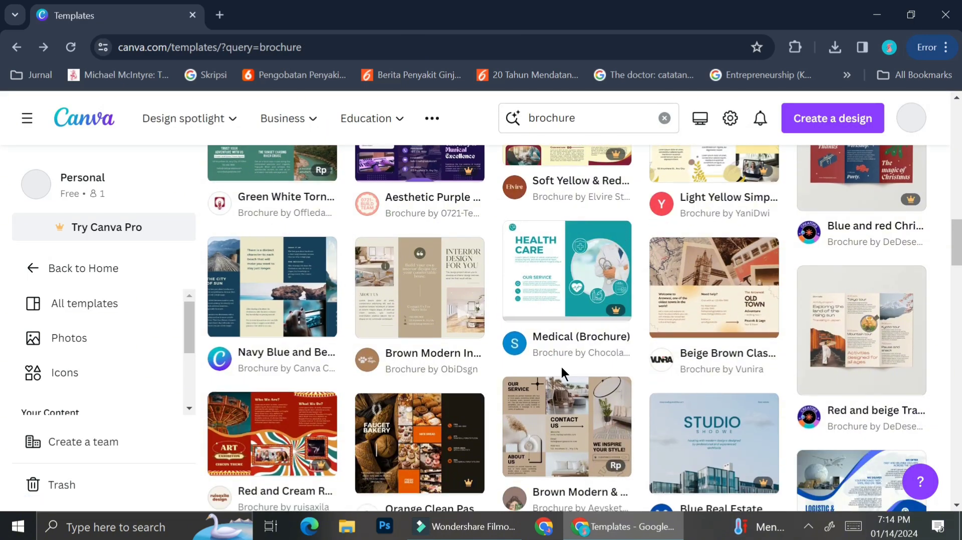
scroll(401, 436, down, 4)
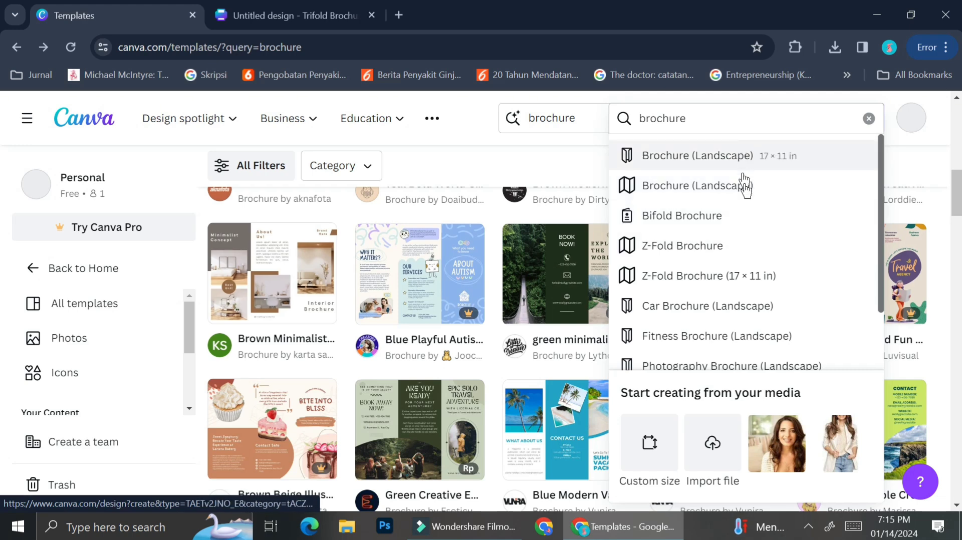
click(740, 284)
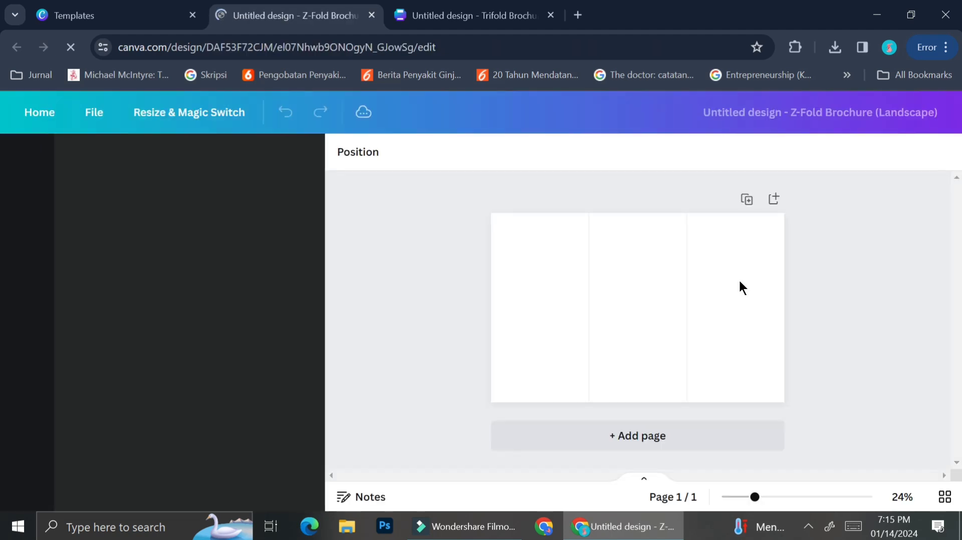
click(551, 15)
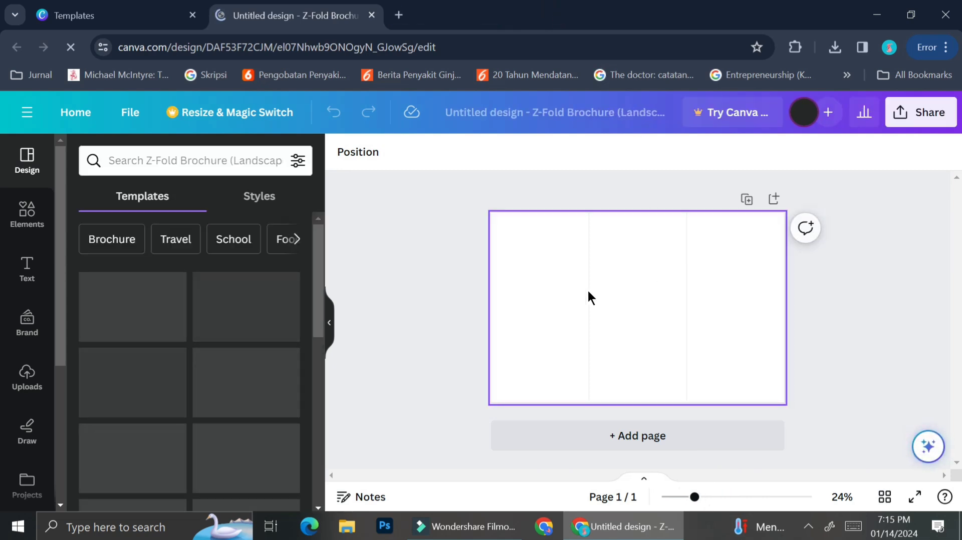
click(715, 499)
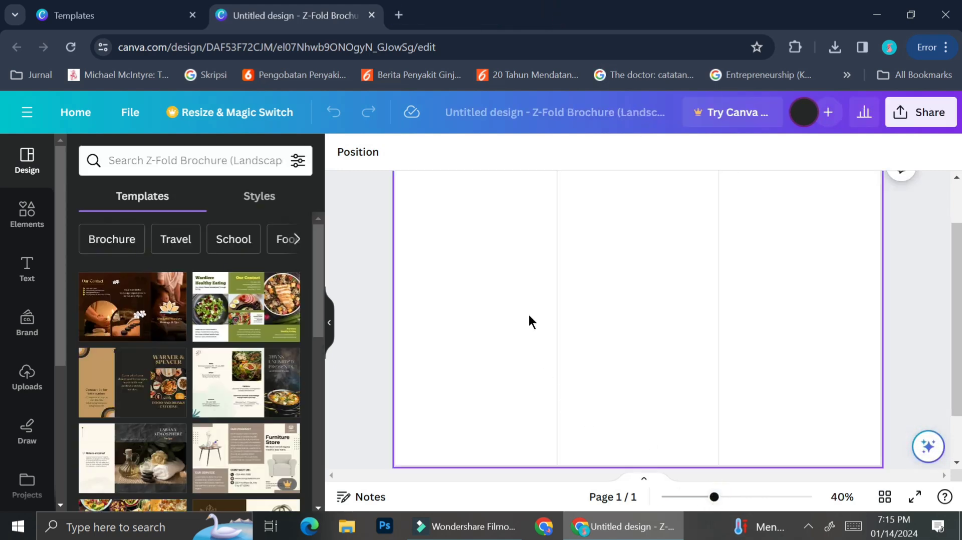
scroll(560, 288, up, 1)
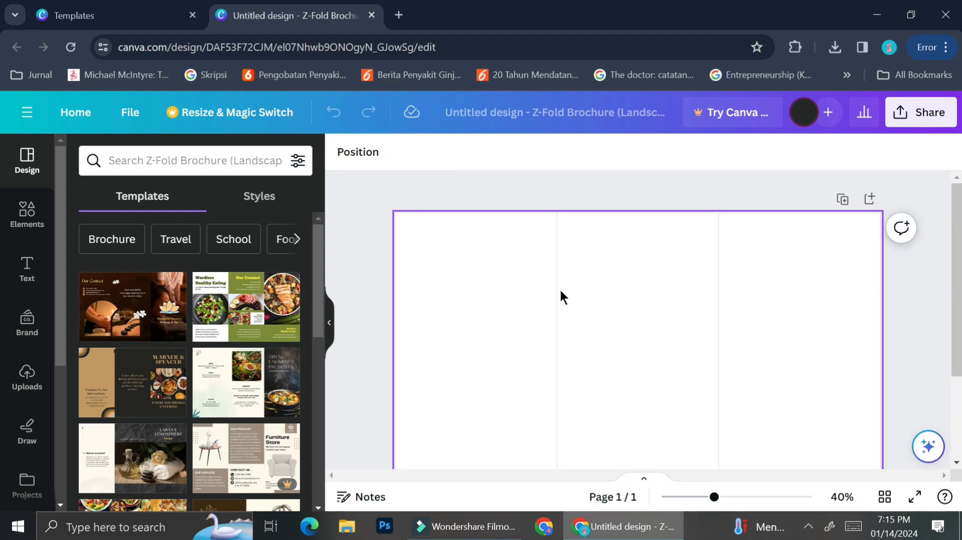
scroll(560, 271, down, 1)
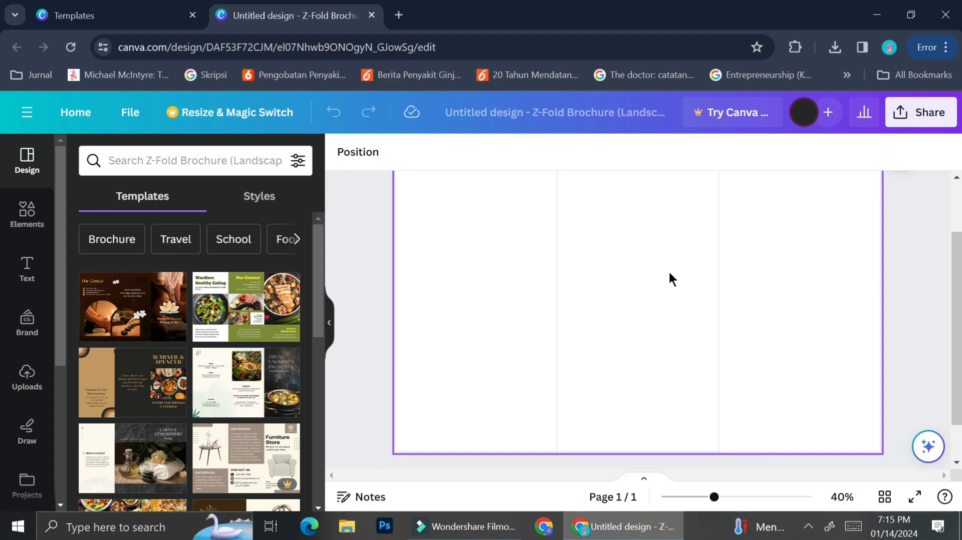
scroll(750, 279, up, 1)
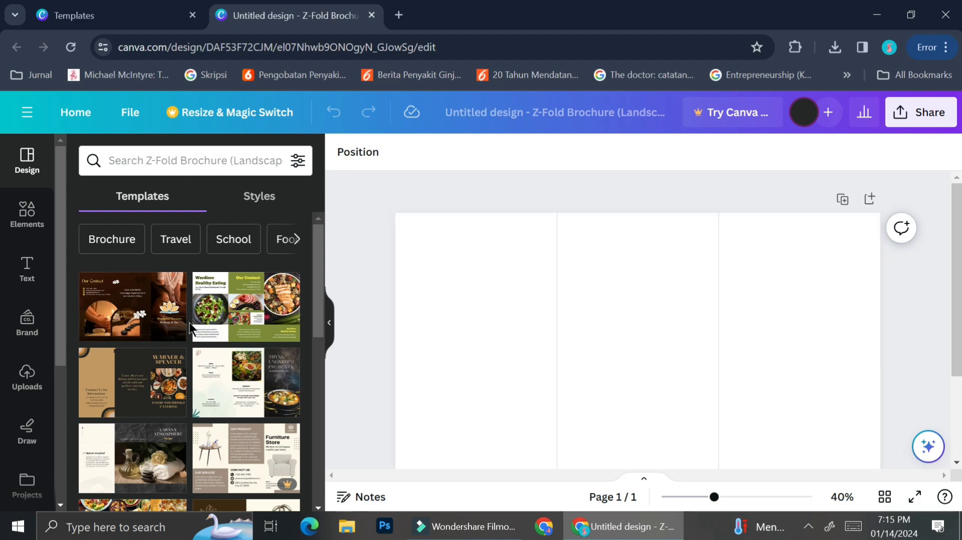
Step: Apply the first page of the Brown Black Creative Catering Food & Drink Z-Fold Brochure template to the blank page
scroll(190, 329, down, 2)
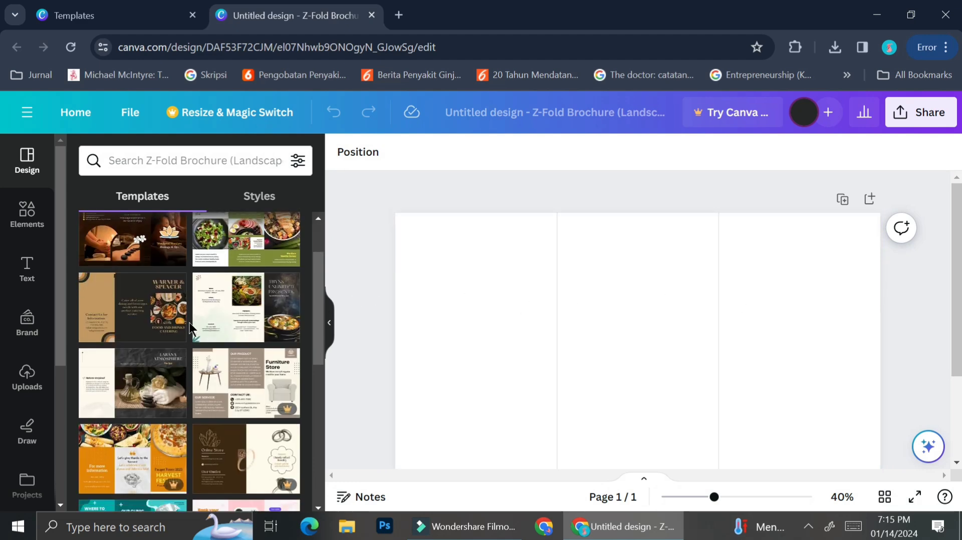
click(146, 327)
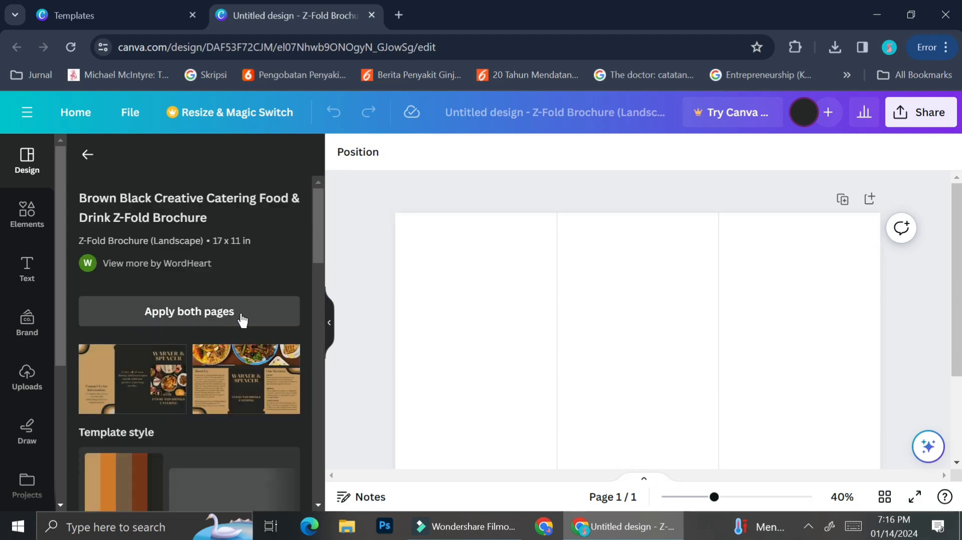
click(145, 388)
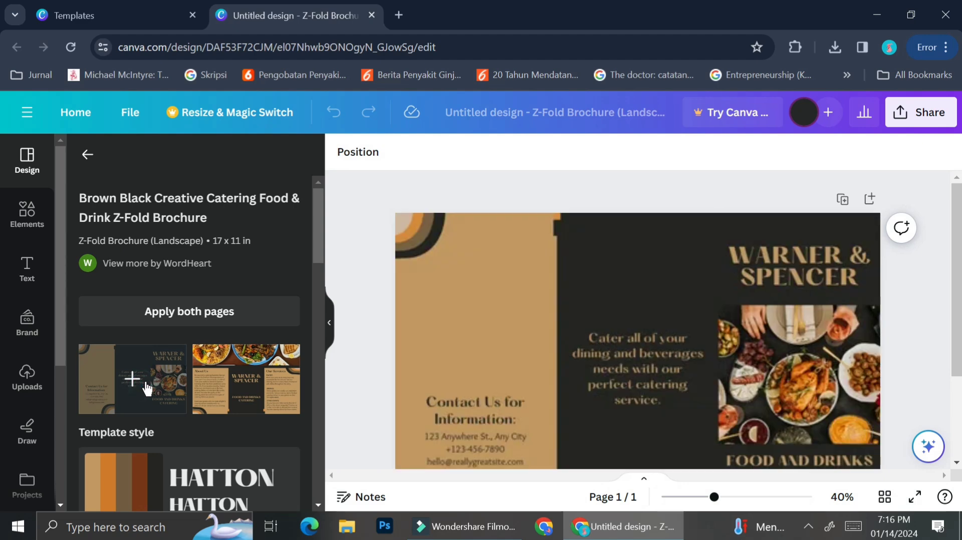
Step: Look over the applied catering template page, then undo its application
click(847, 405)
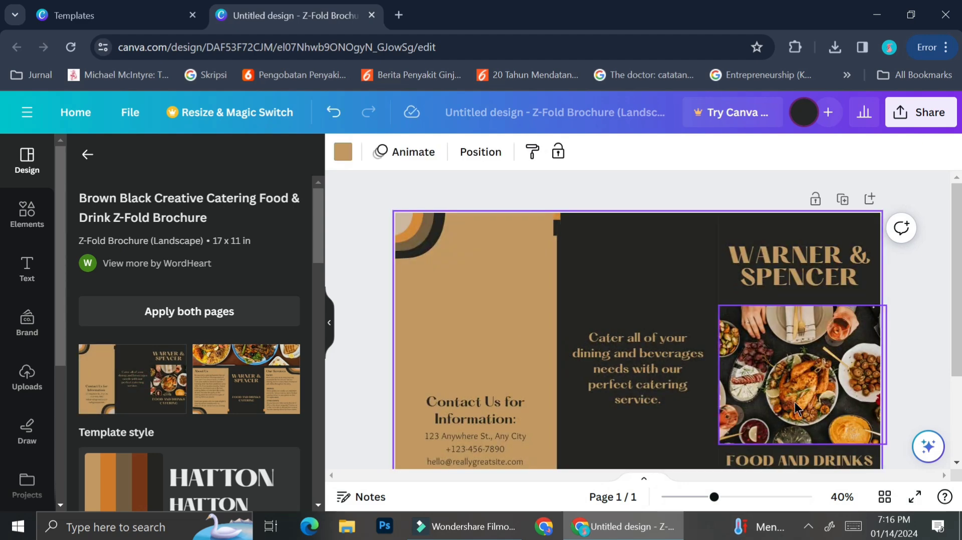
scroll(847, 404, down, 2)
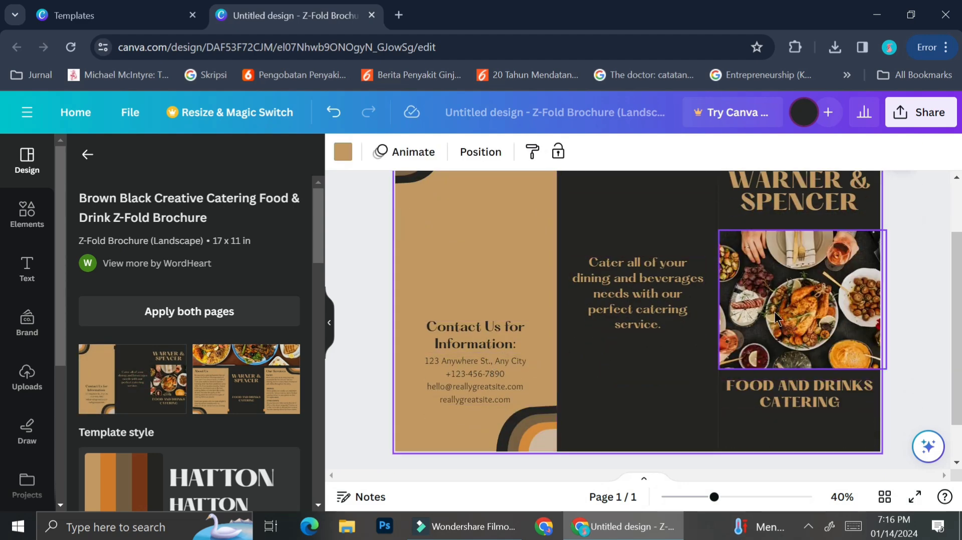
scroll(722, 261, up, 2)
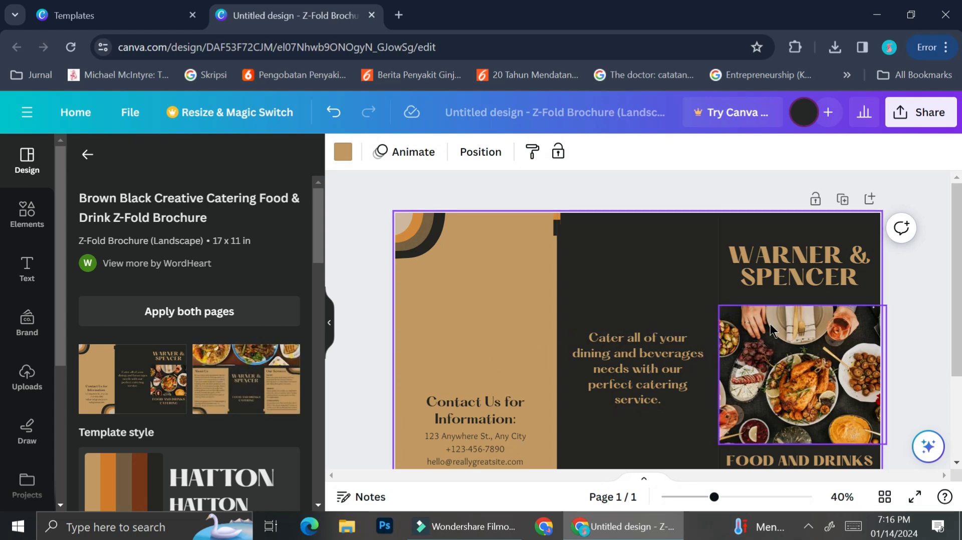
scroll(737, 326, down, 3)
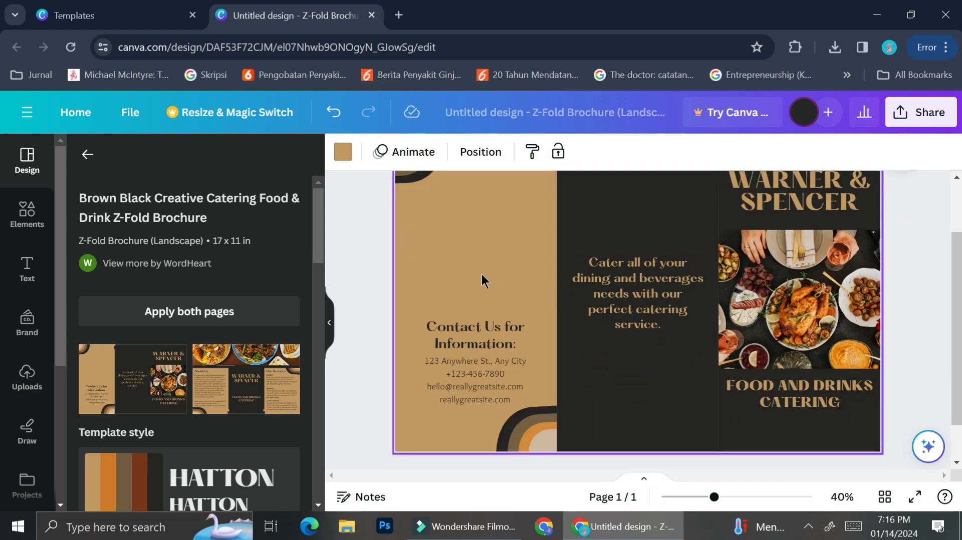
scroll(482, 280, up, 3)
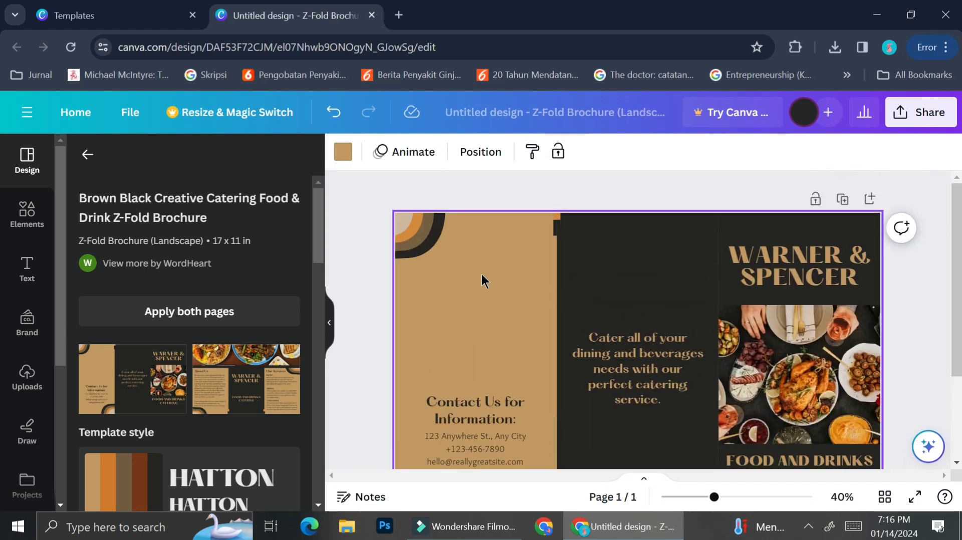
click(333, 114)
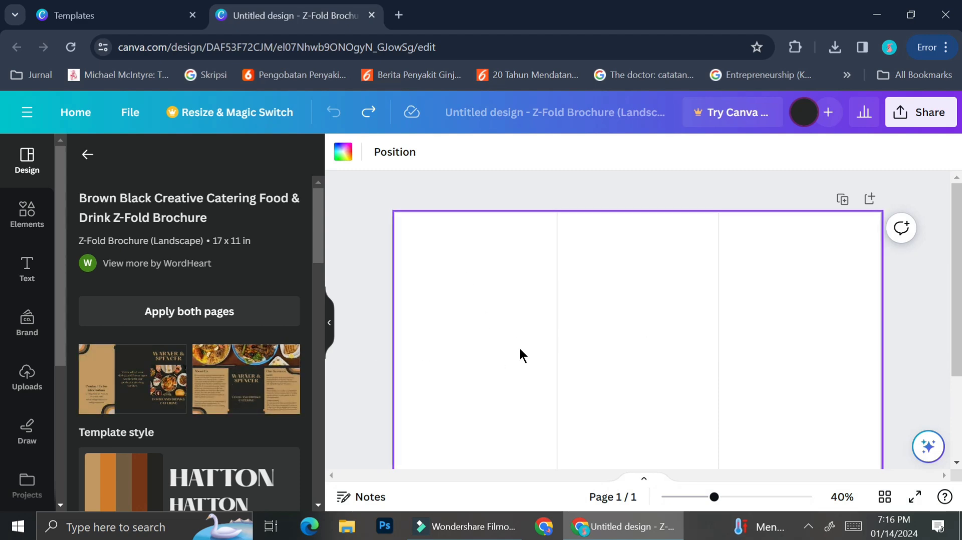
Step: Set the page background to the custom muted teal colour #8ABFC6
click(23, 213)
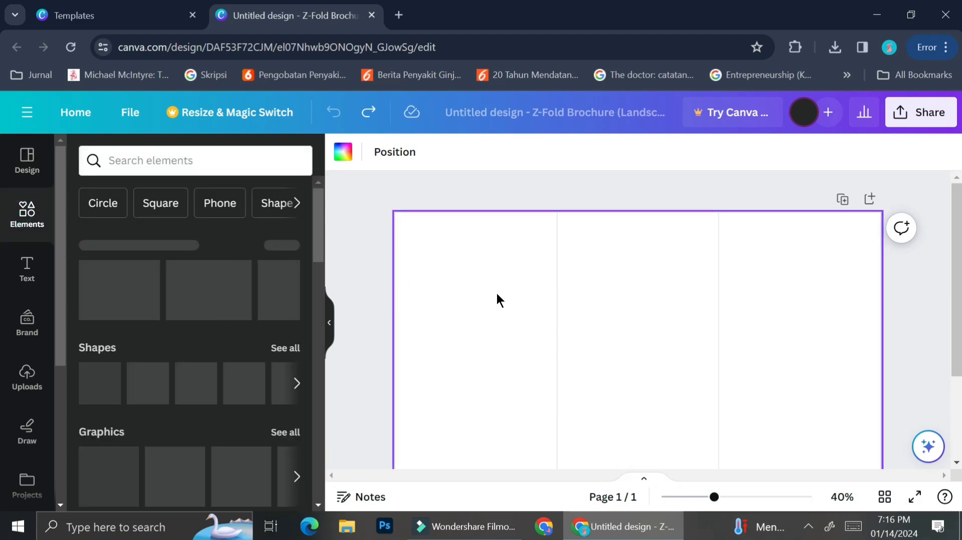
click(343, 156)
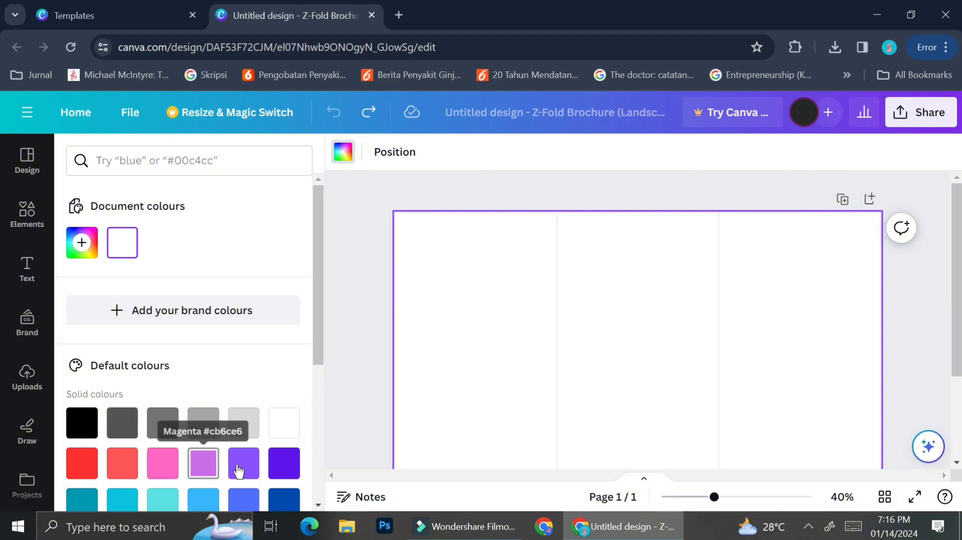
click(247, 432)
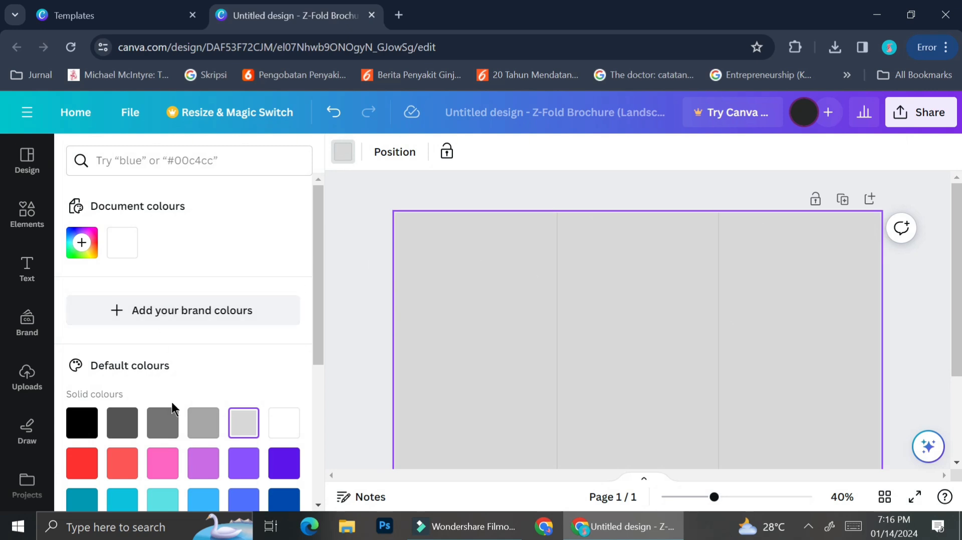
scroll(172, 404, down, 3)
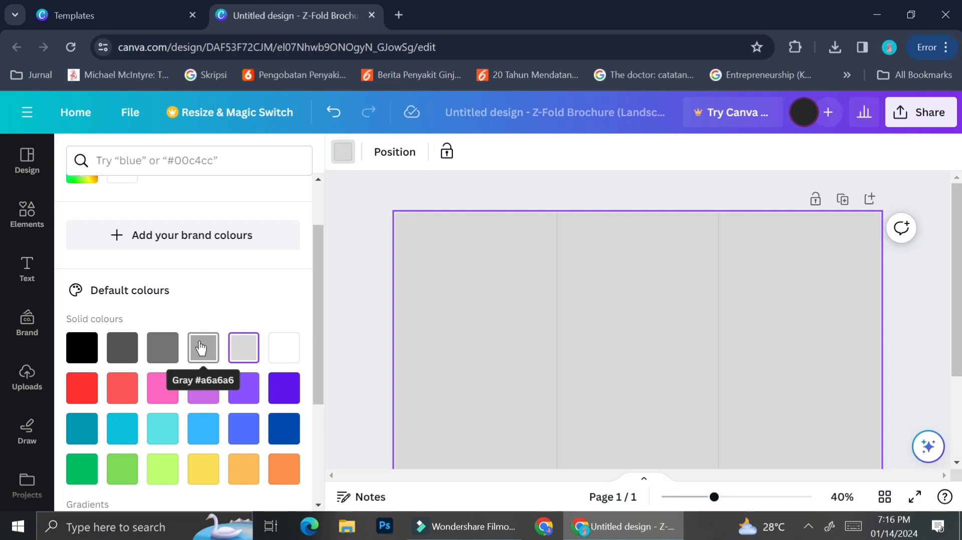
scroll(201, 347, up, 3)
click(82, 244)
click(191, 411)
mouse_move(192, 411)
mouse_down()
mouse_move(176, 409)
mouse_move(188, 412)
mouse_up()
drag(155, 332, 141, 331)
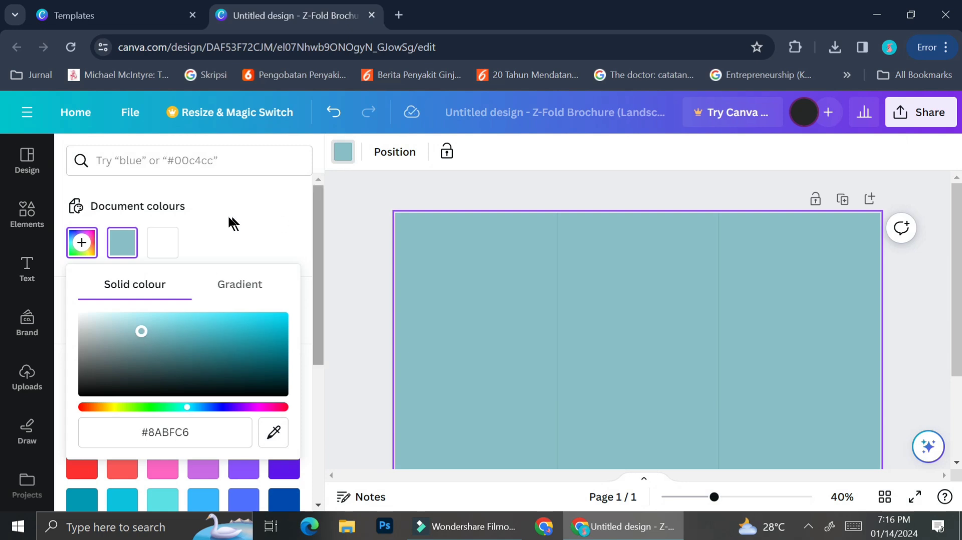
click(266, 217)
Step: Add a square shape and stretch it to cover the full height and width of the middle panel
click(27, 214)
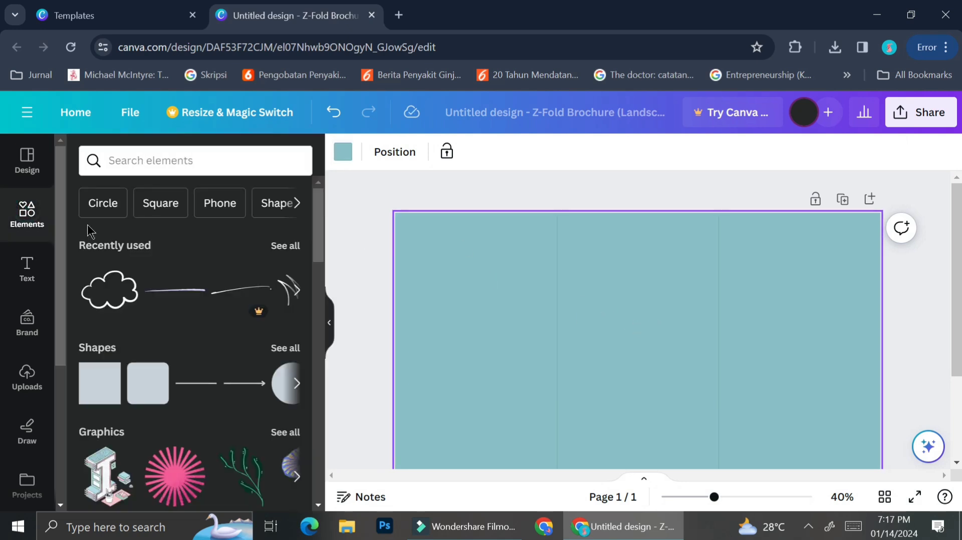
click(91, 384)
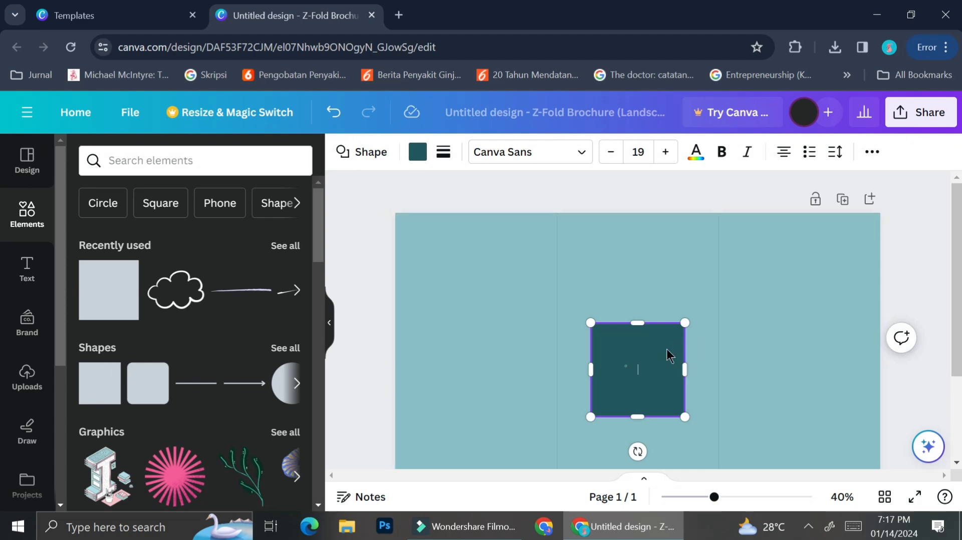
click(651, 288)
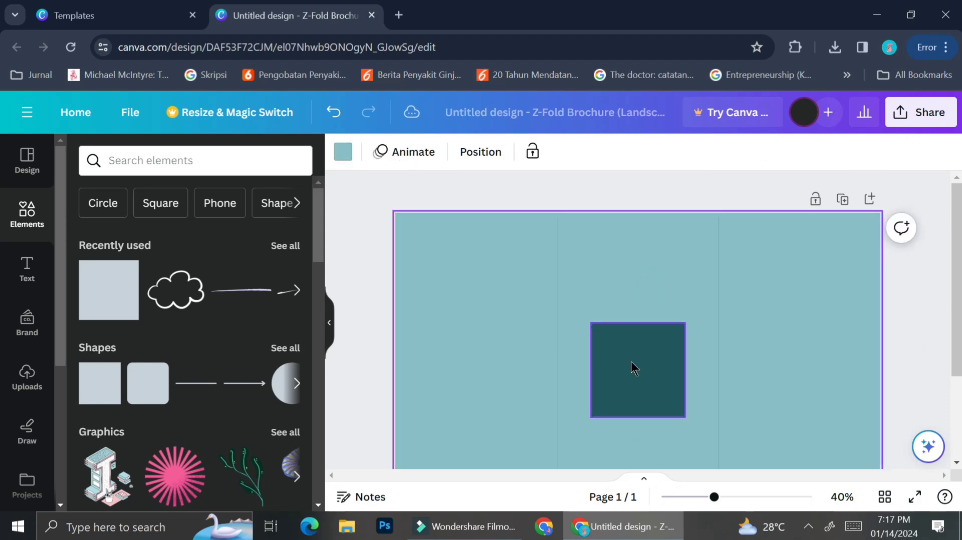
click(634, 369)
drag(633, 304, 634, 215)
scroll(638, 312, down, 3)
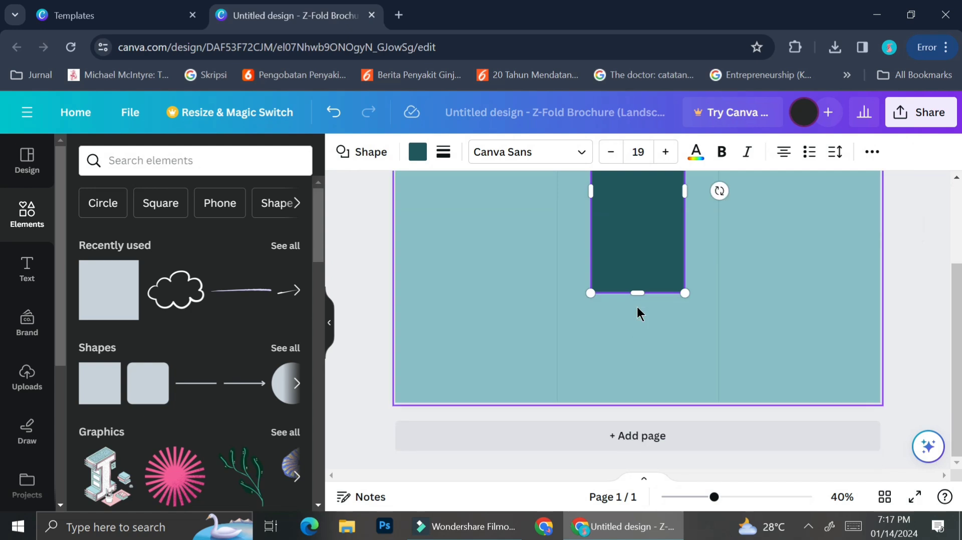
drag(636, 293, 626, 399)
scroll(607, 351, up, 3)
drag(592, 369, 555, 368)
drag(685, 369, 719, 370)
Step: Recolour the middle panel's rectangle to a custom light purple
click(920, 318)
click(652, 311)
click(417, 152)
click(82, 243)
drag(214, 367, 204, 351)
drag(188, 407, 245, 408)
Step: Change the page background to a brighter, lighter teal
click(491, 301)
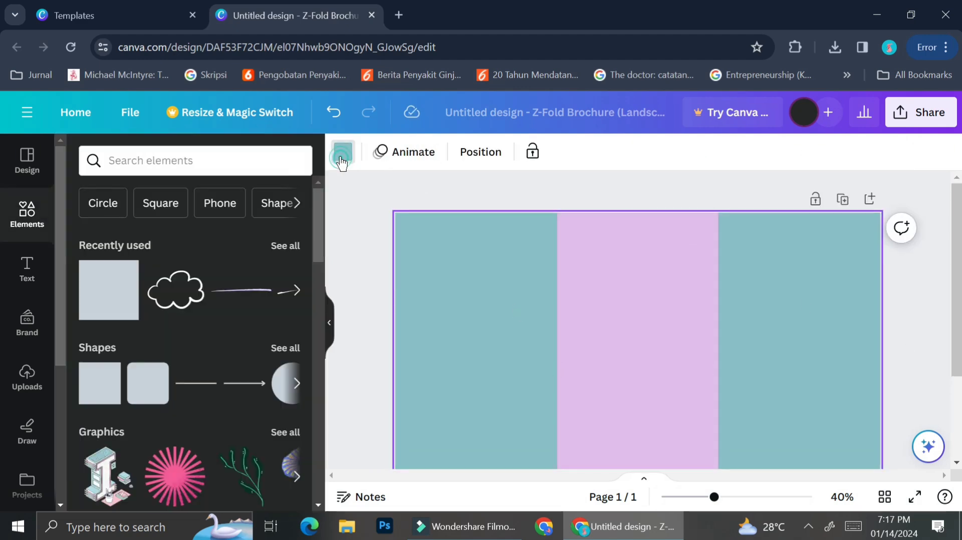
click(81, 243)
drag(144, 333, 152, 322)
click(917, 417)
click(637, 300)
click(444, 152)
click(509, 198)
click(463, 198)
Step: Lock the light purple rectangle in place over the middle panel and check that it cannot be moved
click(639, 285)
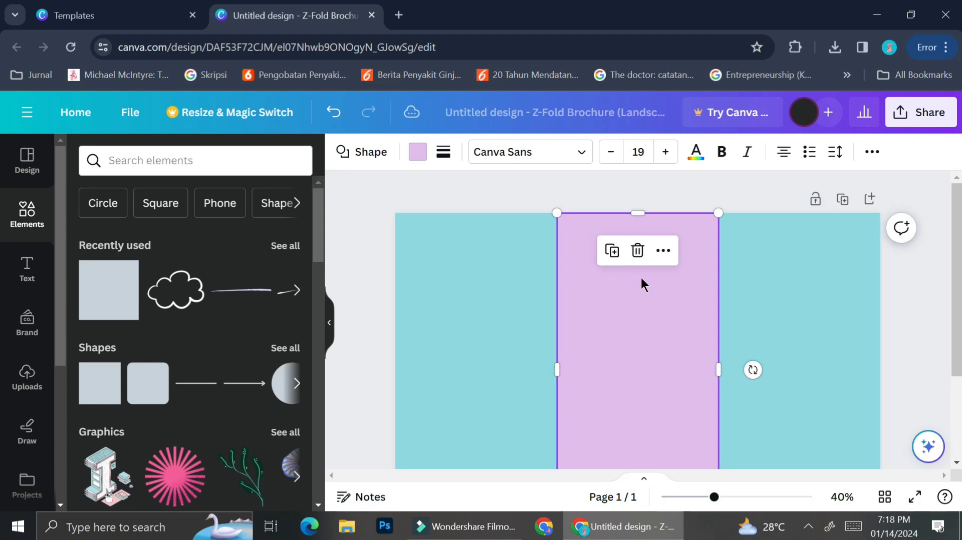
right_click(695, 344)
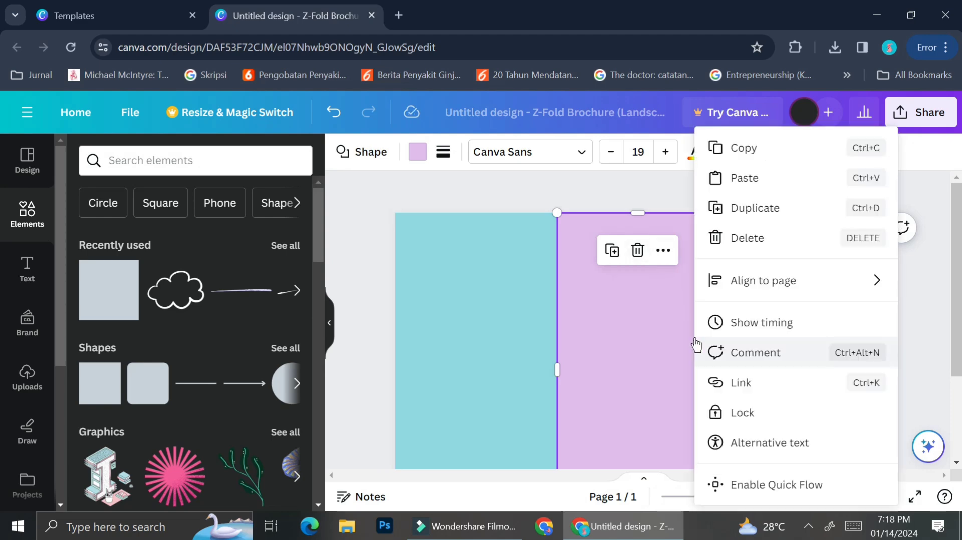
click(742, 413)
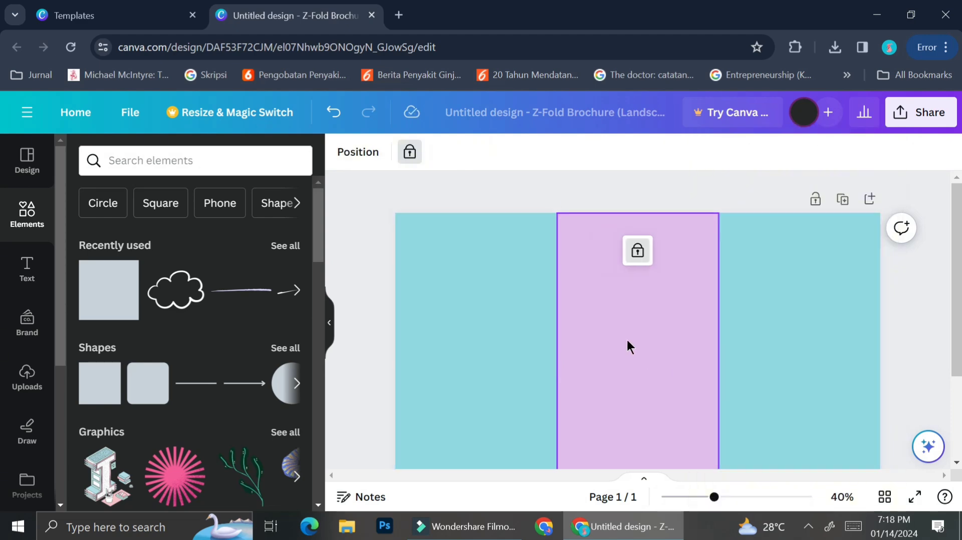
click(740, 287)
drag(678, 289, 626, 311)
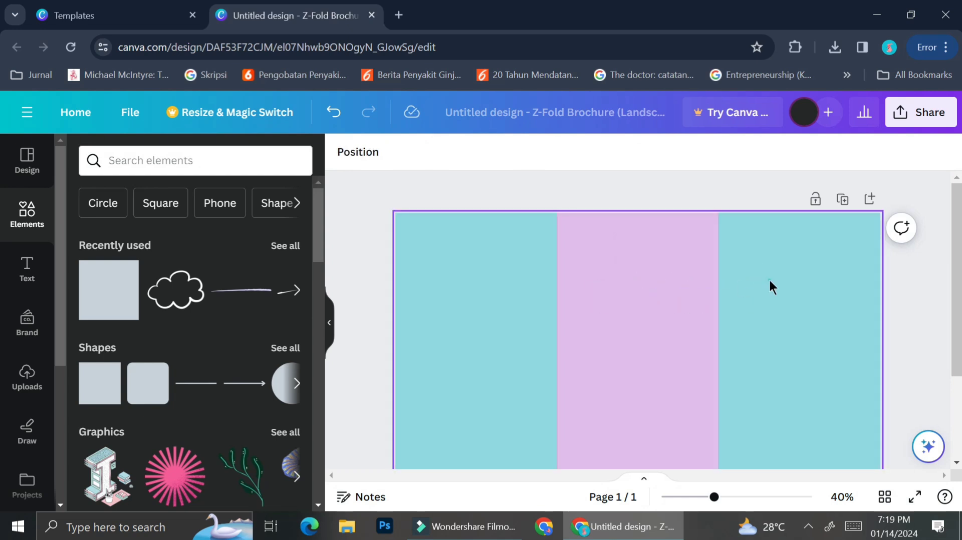
click(771, 282)
click(898, 326)
scroll(772, 281, down, 1)
scroll(650, 282, up, 1)
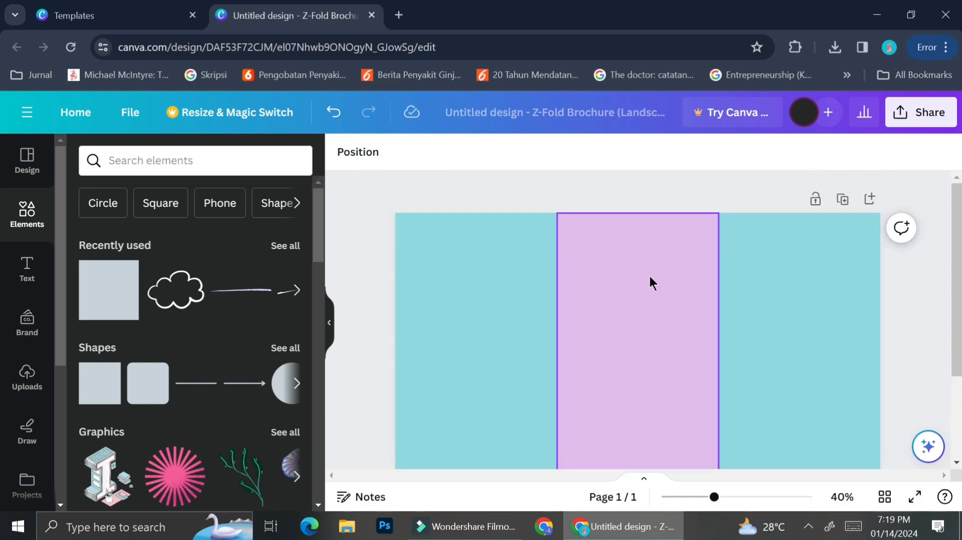
Step: Search the elements for "frame" and place a wide brush-stroke photo frame along the top of the left panel
click(225, 163)
text(frame)
key(Return)
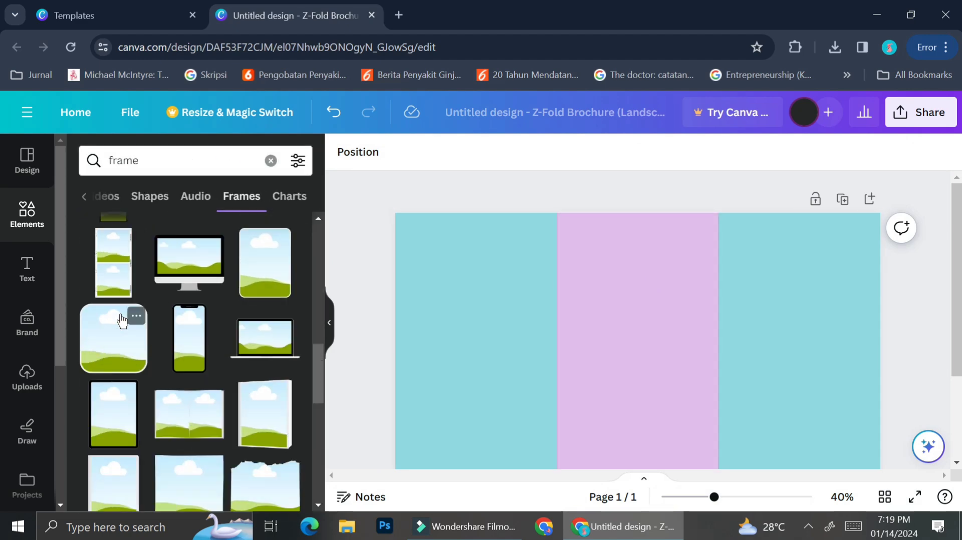
scroll(123, 321, down, 6)
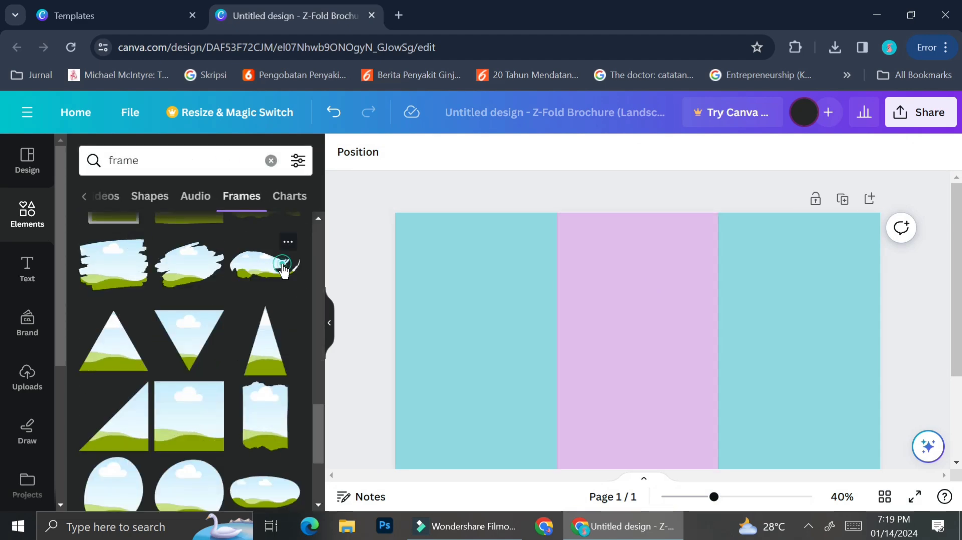
drag(282, 269, 535, 278)
click(523, 346)
mouse_move(567, 367)
click(776, 435)
Step: Add a torn-edge photo frame and fit it across the bottom of the right panel
scroll(264, 374, down, 10)
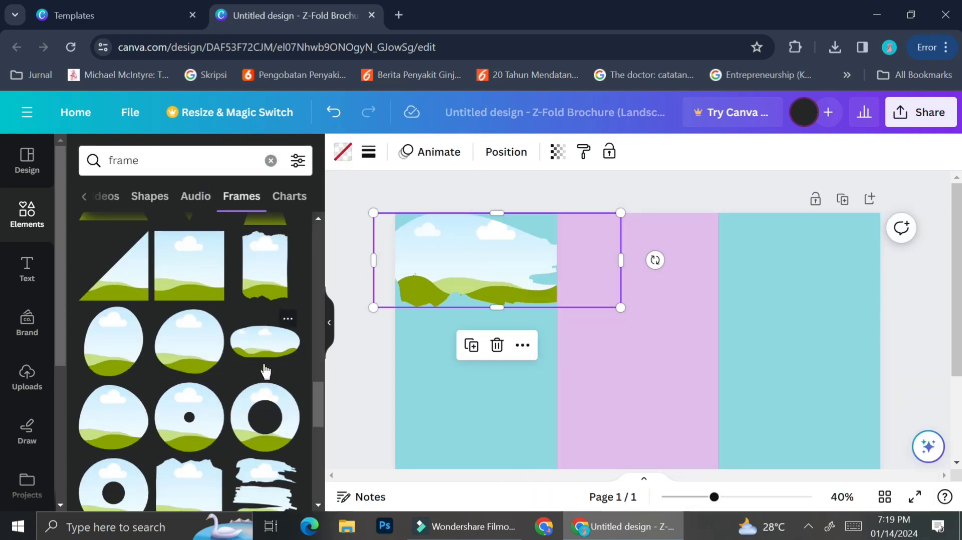
scroll(260, 362, up, 7)
drag(208, 422, 799, 389)
scroll(799, 389, down, 1)
drag(799, 321, 862, 435)
drag(741, 415, 719, 414)
scroll(481, 261, up, 1)
scroll(481, 262, down, 1)
scroll(401, 260, up, 1)
Step: Find a photo of hands typing on a typewriter and fill the left panel's frame with it
click(41, 225)
click(236, 158)
text(typew)
click(175, 221)
click(190, 202)
scroll(255, 401, down, 4)
drag(250, 331, 476, 266)
Step: Search the photos for "document" and fill the right panel's frame with the picture of hands passing papers over a desk
scroll(182, 322, down, 8)
click(271, 161)
click(230, 161)
text(document)
key(Return)
click(287, 387)
scroll(235, 347, down, 6)
drag(140, 316, 849, 361)
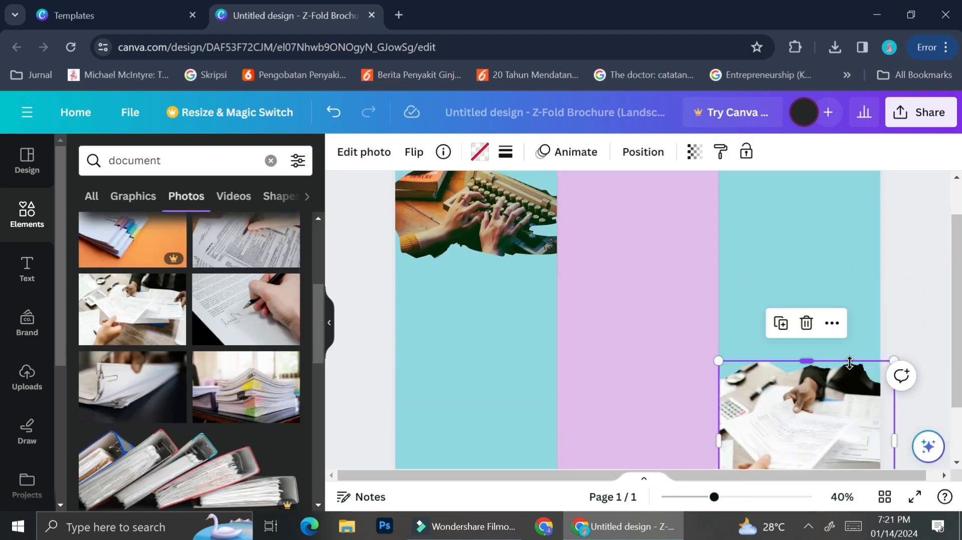
Step: Add the "TALK TO US" contact text combination above the right panel's photo
click(27, 268)
click(230, 300)
drag(752, 318, 827, 325)
Step: Add the text combination with a bold name and "Acting Director" line below the typewriter photo, fitted to the left panel
scroll(165, 376, down, 5)
scroll(173, 373, down, 9)
drag(245, 449, 476, 295)
drag(576, 295, 535, 300)
drag(457, 305, 470, 306)
Step: Replace the heading with "CLOCKWORK TRANSLATION" in a smaller size and the line below it with a centred "Translation Service"
click(471, 307)
double_click(472, 303)
text(CLOCKWORK TRANSLATION)
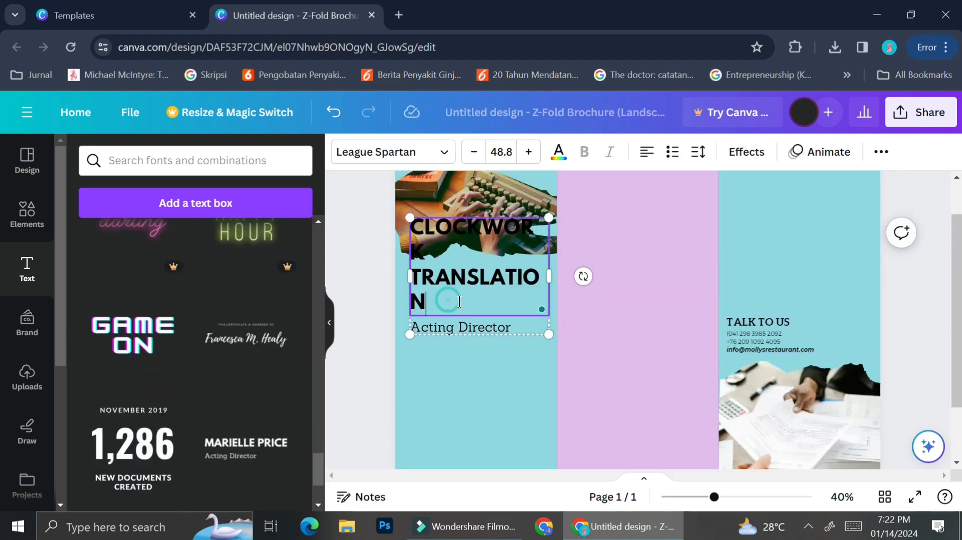
double_click(476, 321)
text(Translation Servic)
click(473, 151)
click(647, 152)
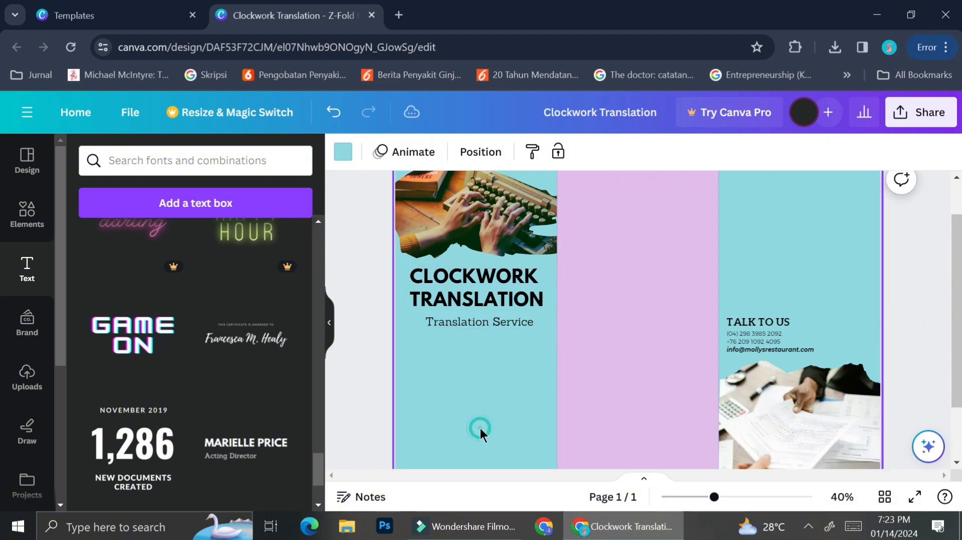
click(480, 428)
scroll(480, 428, down, 2)
scroll(243, 335, down, 4)
scroll(480, 321, up, 2)
click(479, 322)
click(758, 322)
click(491, 381)
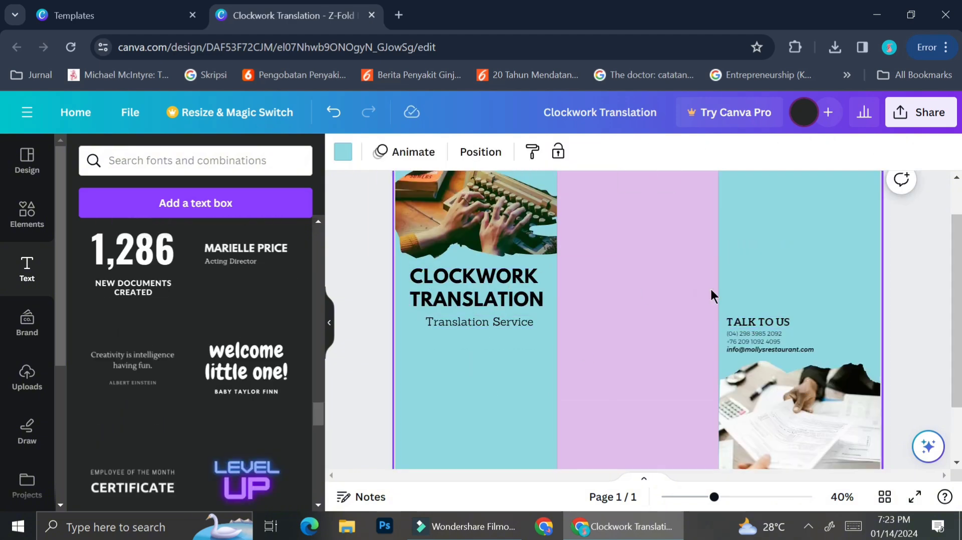
Step: Add a typewriter line-drawing graphic, flip it and place it at the upper-right corner of the middle panel
click(27, 214)
double_click(125, 161)
text(tyoew)
click(126, 222)
click(133, 197)
click(266, 383)
drag(689, 401, 708, 296)
click(453, 152)
click(494, 189)
drag(677, 261, 702, 239)
Step: Search the graphics for "paper outline" and browse the designs
scroll(234, 248, down, 3)
double_click(134, 161)
text(paper outline)
key(Return)
scroll(228, 339, down, 5)
scroll(230, 339, down, 10)
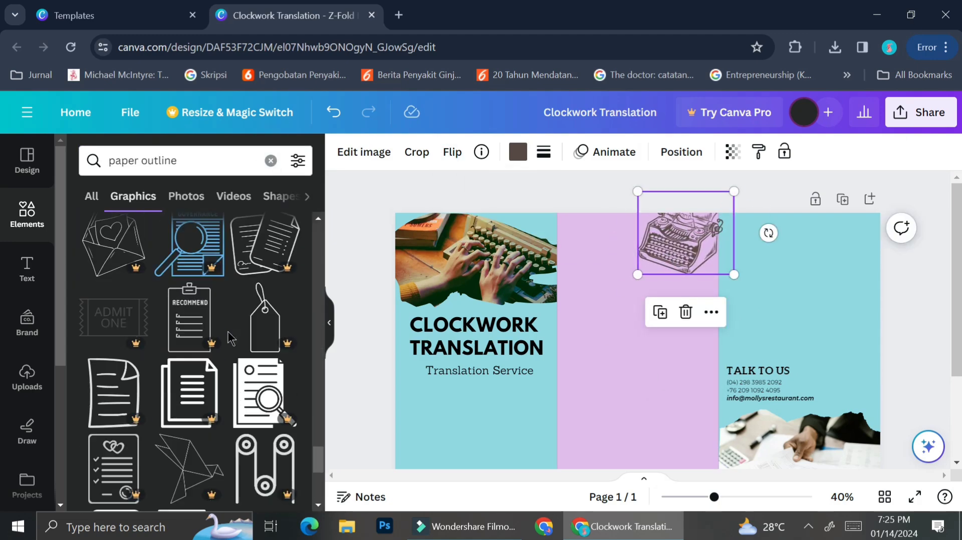
Step: Search for "stack", add the book stack line drawing and shrink it into the lower-left part of the middle panel
double_click(161, 161)
text(stack)
key(Return)
scroll(256, 376, down, 6)
click(190, 309)
drag(735, 409, 658, 377)
drag(599, 412, 573, 410)
drag(600, 355, 612, 435)
drag(675, 437, 643, 452)
click(652, 341)
click(706, 258)
click(682, 152)
Step: Search the graphics for "gear" and place the line drawing of interlocking gears below the left panel's subtitle
triple_click(221, 160)
text(gear)
key(Return)
click(133, 196)
drag(188, 384, 476, 421)
scroll(365, 358, down, 1)
drag(476, 346, 476, 365)
scroll(870, 303, up, 1)
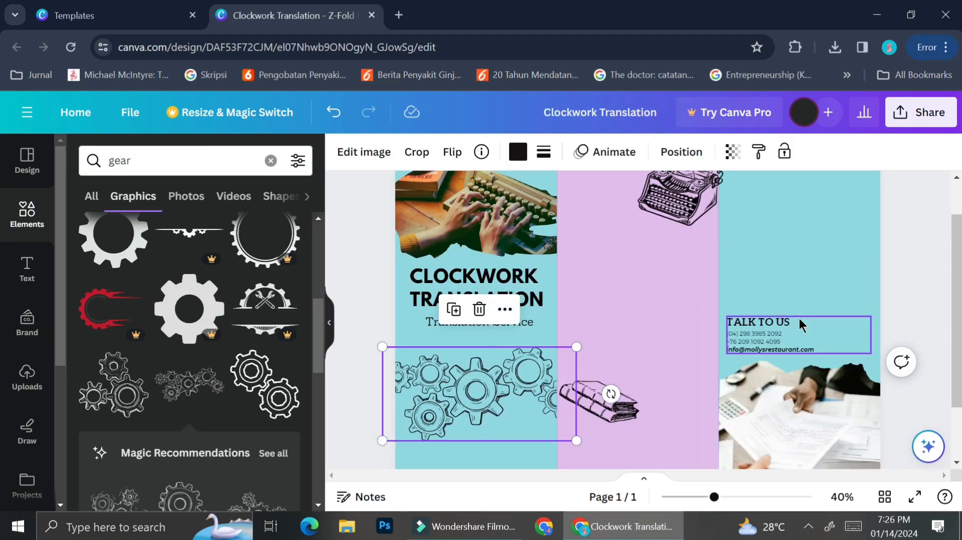
Step: Add a long chain-of-gears line drawing from the gear graphics and stretch it across the centre of the middle panel
scroll(250, 376, down, 1)
click(943, 283)
scroll(946, 283, down, 1)
scroll(947, 283, up, 1)
scroll(613, 294, down, 1)
scroll(190, 351, down, 10)
click(189, 243)
drag(681, 278, 681, 277)
scroll(795, 262, up, 1)
drag(638, 445, 647, 443)
drag(645, 360, 640, 349)
scroll(640, 326, down, 1)
Step: Add another interlocking gears drawing and place it above the "TALK TO US" heading in the right panel
click(208, 370)
drag(639, 296, 792, 236)
click(914, 347)
scroll(914, 347, up, 1)
scroll(914, 346, down, 1)
Step: Search the graphics for "quill and ink" and add a feather quill drawing to the lower part of the middle panel
click(271, 161)
text(quil)
click(145, 281)
click(133, 196)
scroll(213, 453, down, 1)
click(114, 383)
drag(638, 296, 679, 354)
Step: Move the book stack lower in the middle panel, then shrink the quill drawing and recolour it black
drag(600, 402, 601, 427)
click(663, 410)
drag(718, 291, 686, 340)
click(518, 152)
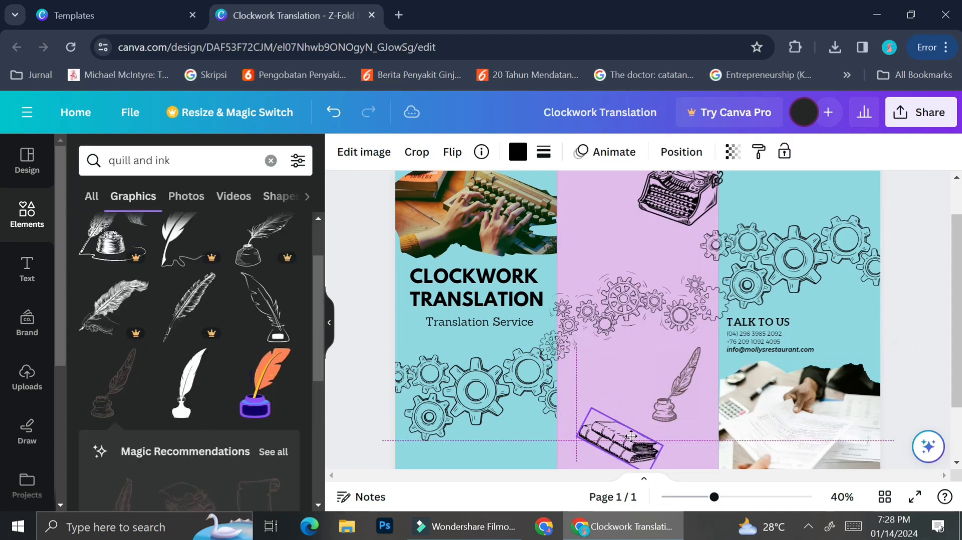
click(123, 243)
Step: Shrink and straighten the book stack in the middle panel, and adjust the positions of the typewriter and quill
scroll(612, 391, down, 2)
drag(579, 395, 596, 407)
drag(612, 362, 612, 373)
drag(676, 338, 685, 344)
scroll(685, 346, up, 3)
drag(657, 269, 672, 248)
scroll(673, 301, down, 2)
drag(683, 388, 684, 394)
Step: Search the graphics for "paper scroll" and add the old parchment paper graphic to the page
click(271, 160)
text(paper scroll)
click(225, 227)
click(290, 284)
scroll(279, 384, down, 10)
click(265, 312)
Step: Resize the parchment graphic over the middle panel and lower its opacity
drag(732, 356, 663, 310)
drag(607, 258, 629, 260)
drag(685, 310, 713, 329)
drag(676, 291, 672, 293)
click(781, 152)
drag(781, 213, 740, 214)
scroll(189, 313, down, 15)
Step: Clear the element search and delete the parchment graphic from the middle panel
click(271, 161)
click(364, 236)
click(643, 281)
key(Delete)
scroll(835, 241, up, 2)
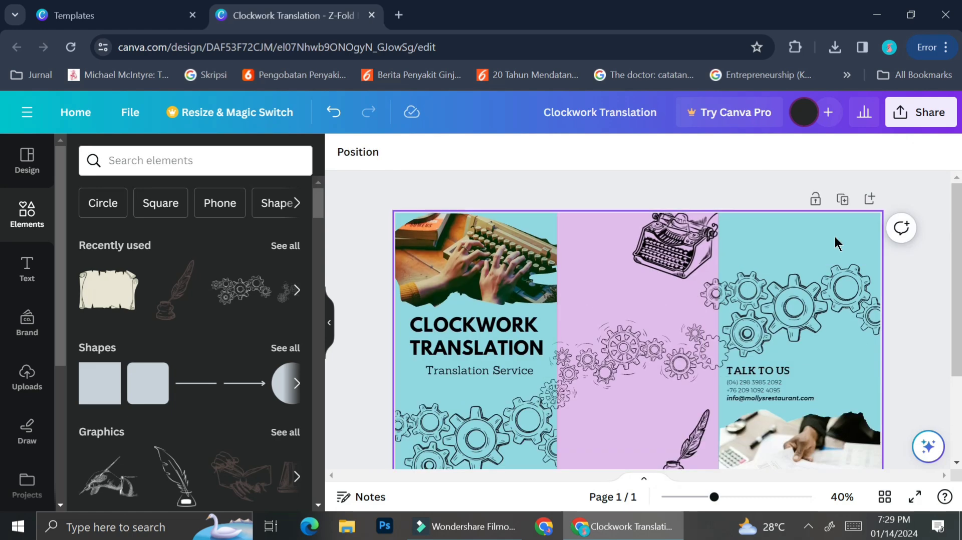
scroll(836, 241, down, 1)
Step: Search Google in a new browser tab for "black and brown colour palette"
click(400, 16)
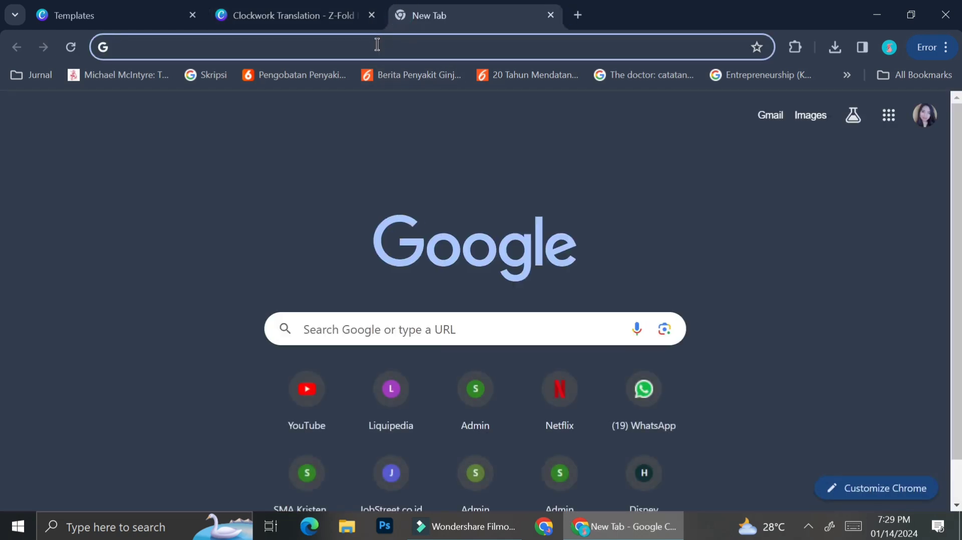
text(b)
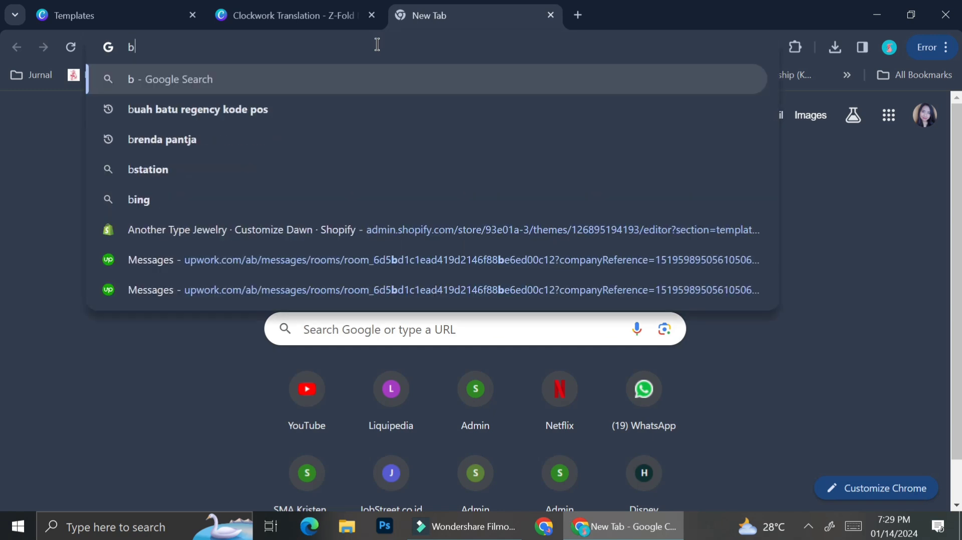
text(la)
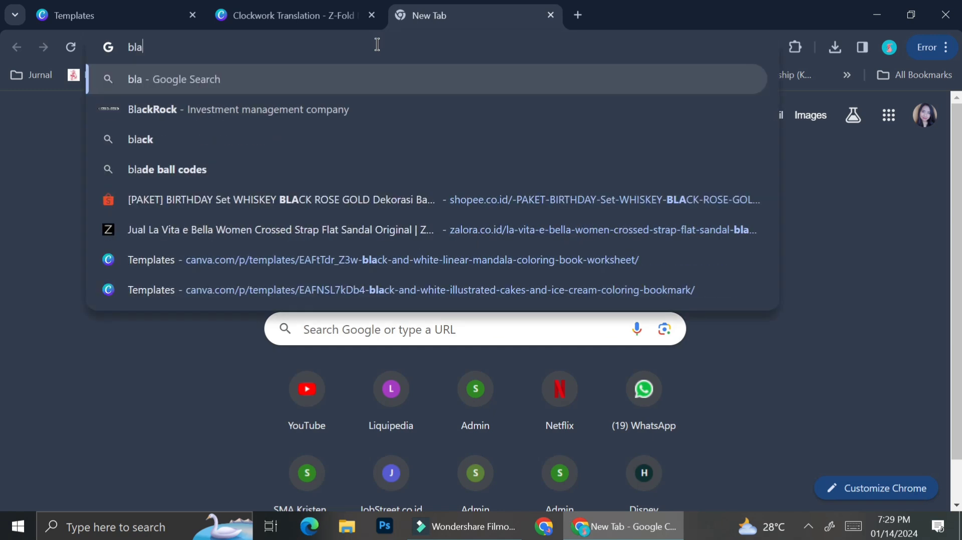
text(ck and brown colour)
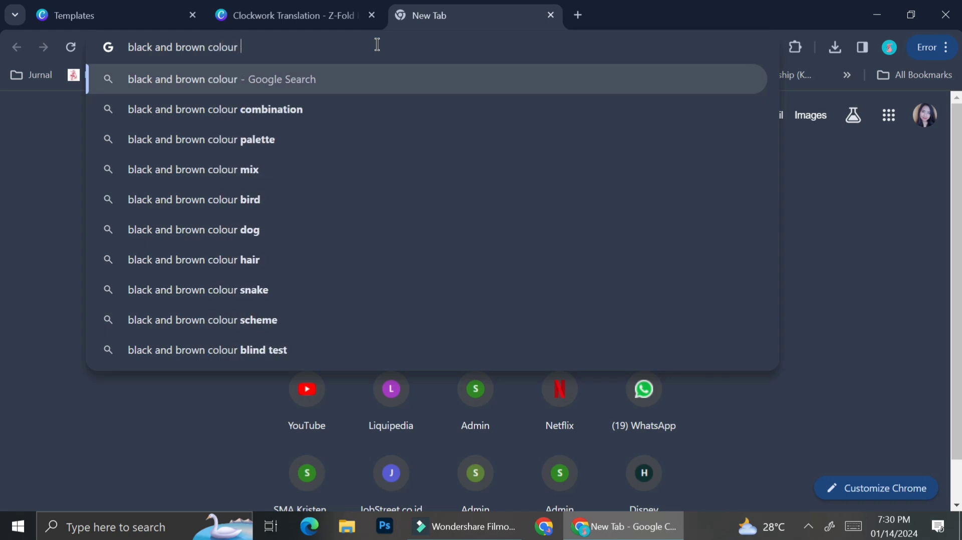
click(247, 145)
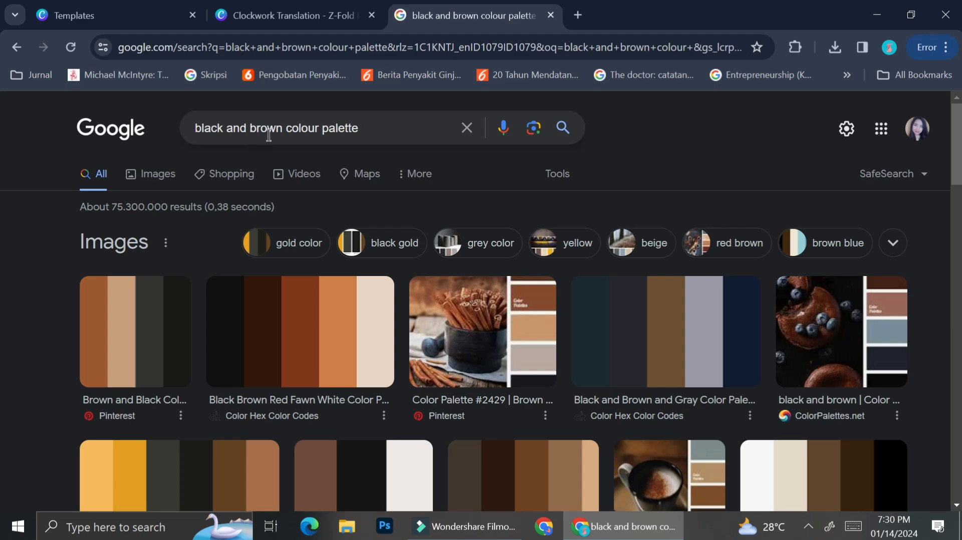
Step: Save the Brown and Black Color Palette image from Pinterest as a JPEG in the Downloads folder
click(161, 320)
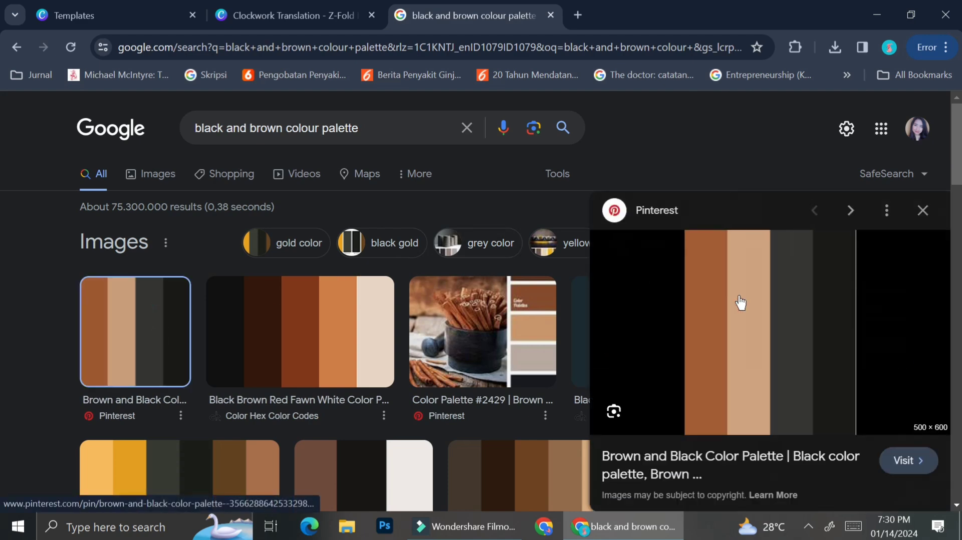
right_click(761, 301)
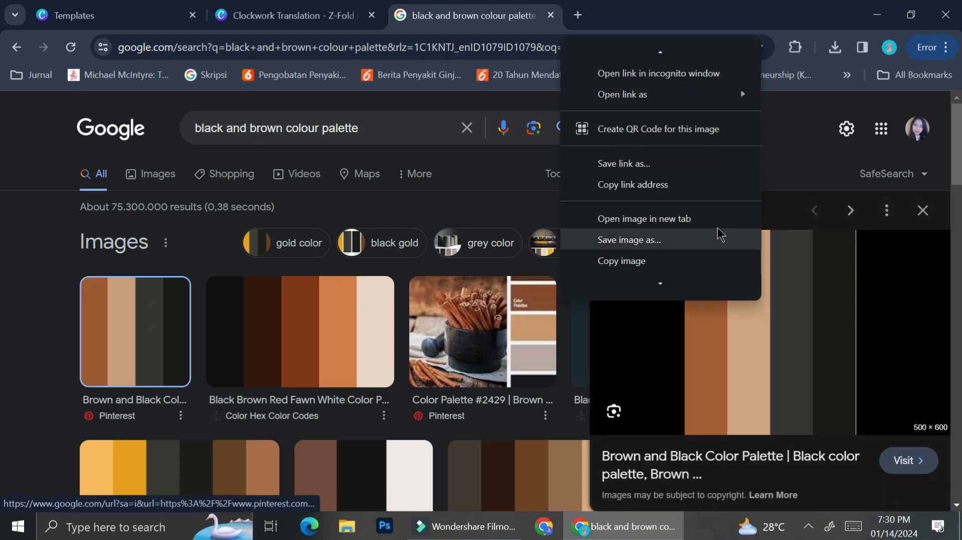
click(677, 249)
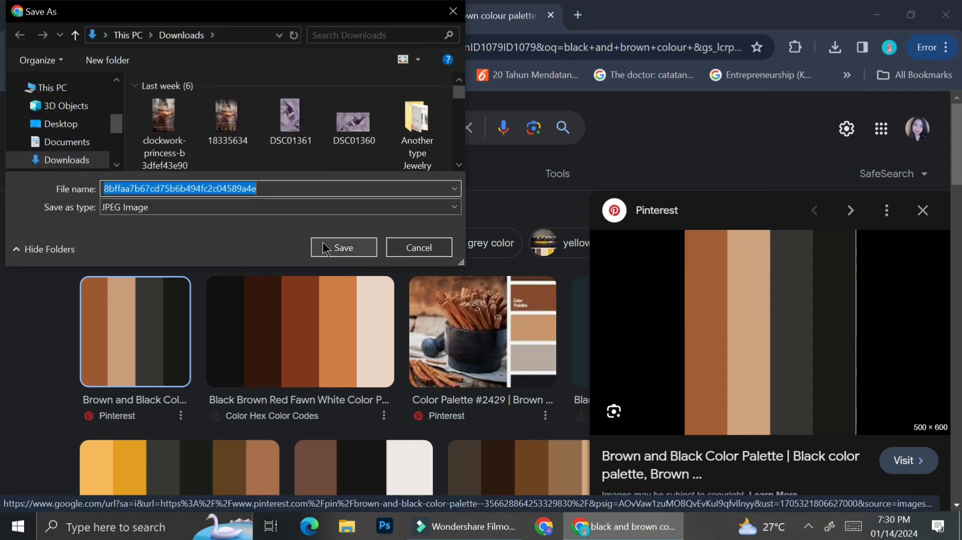
click(325, 247)
scroll(481, 279, down, 1)
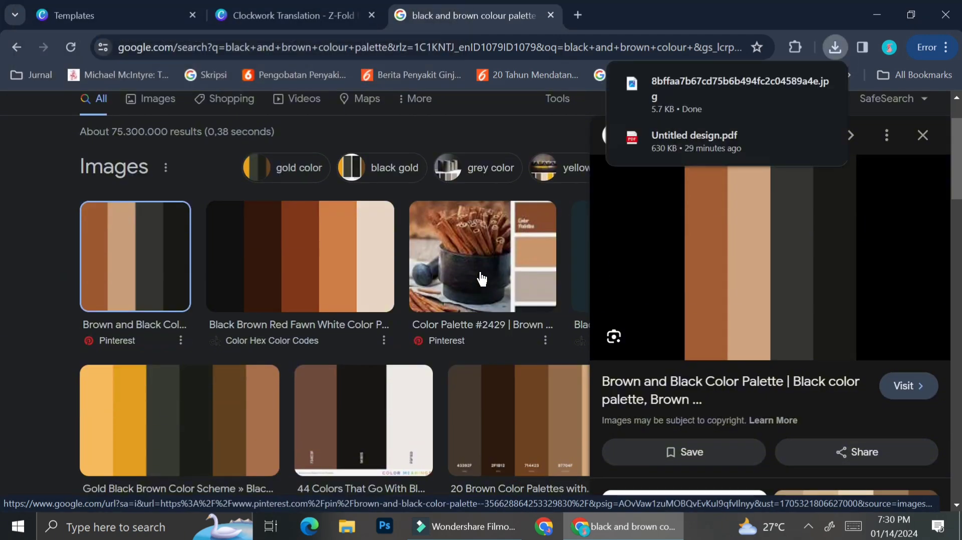
scroll(482, 278, up, 1)
Step: Return to the Canva brochure and upload the saved palette image from the Downloads folder
click(274, 15)
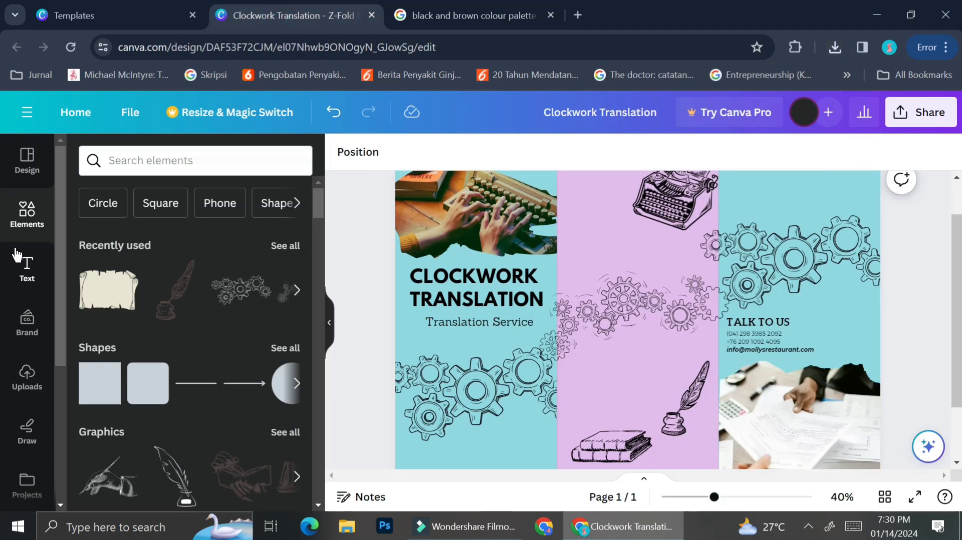
click(27, 375)
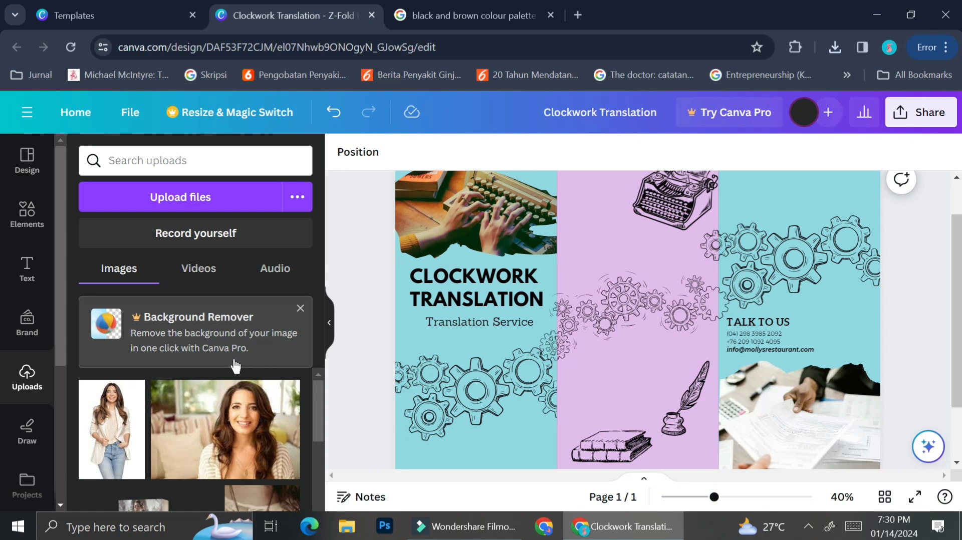
click(156, 200)
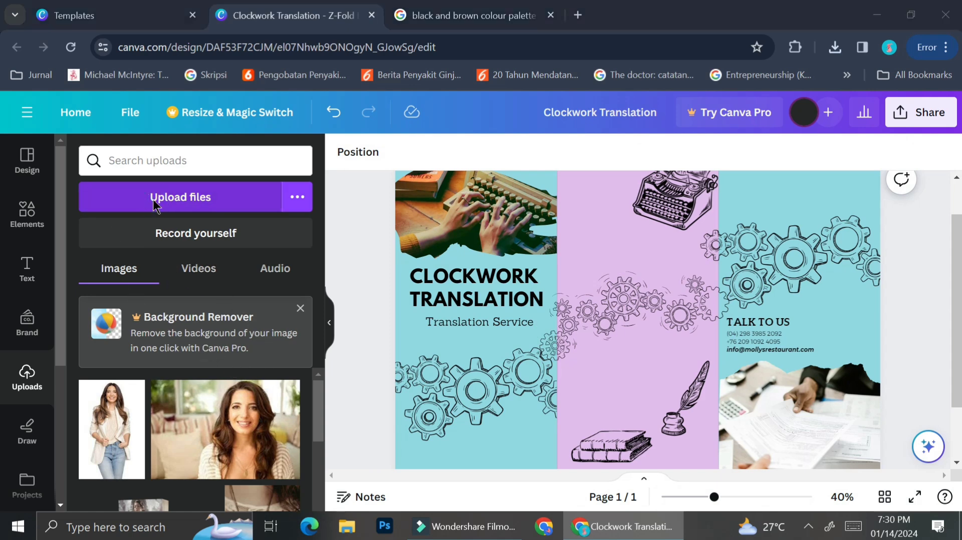
click(166, 123)
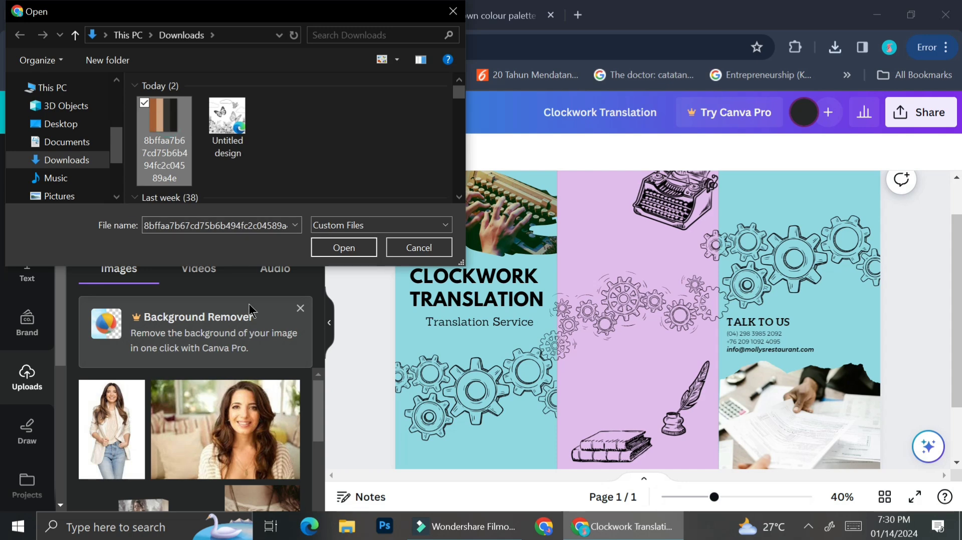
double_click(162, 126)
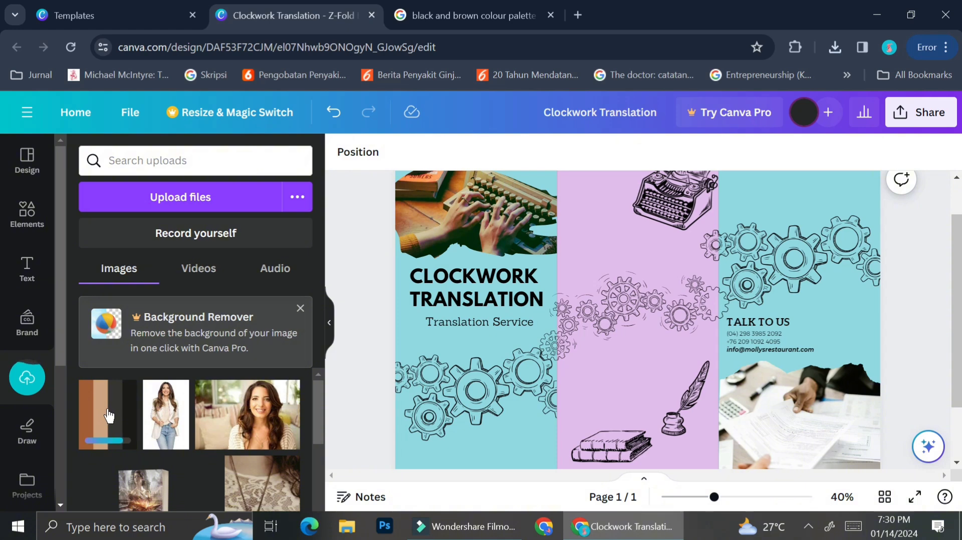
Step: Place the uploaded palette image on the middle panel and apply its colours to the page
drag(117, 429, 633, 295)
right_click(633, 295)
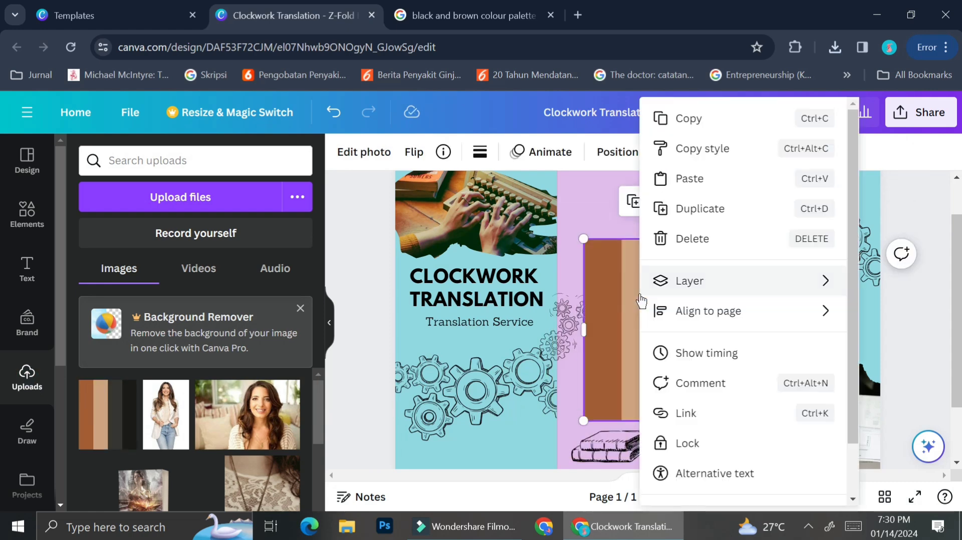
mouse_move(641, 301)
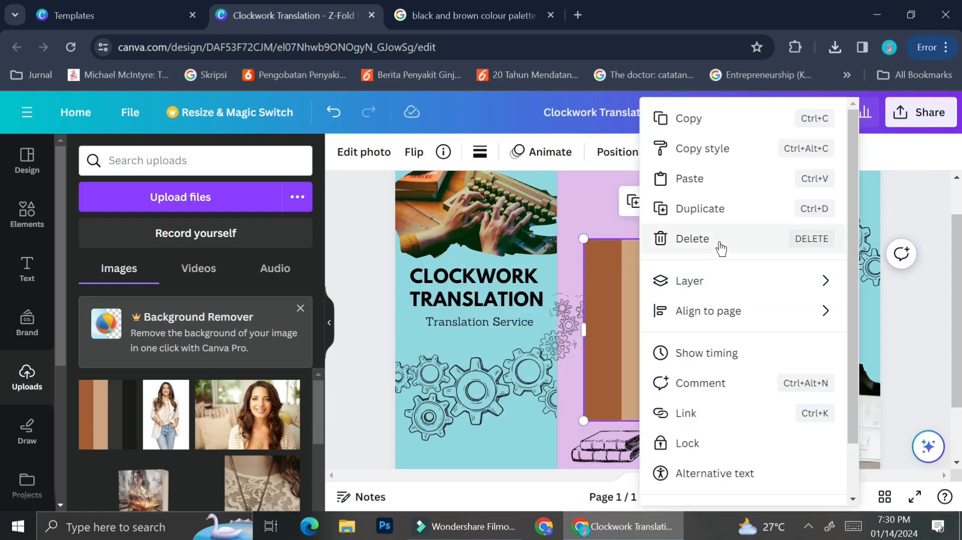
scroll(727, 253, down, 2)
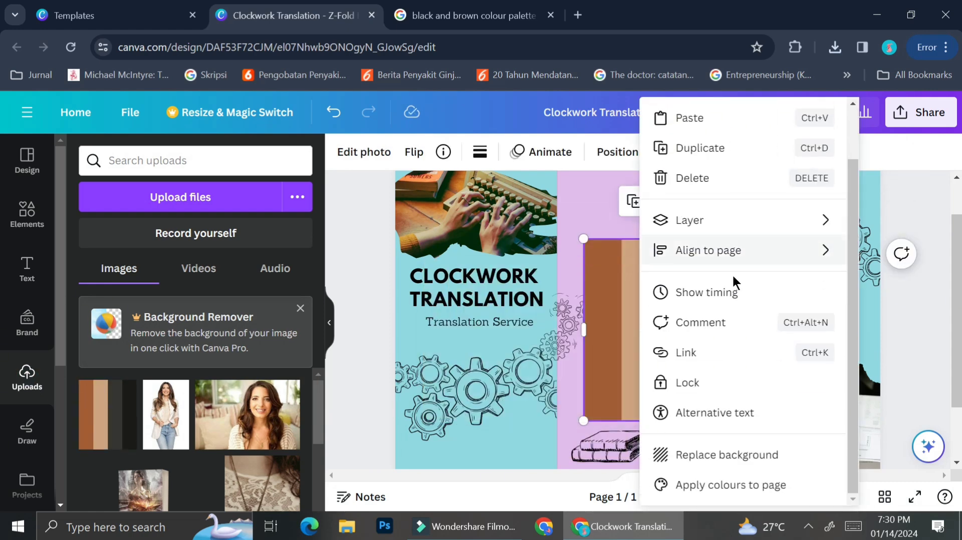
click(726, 486)
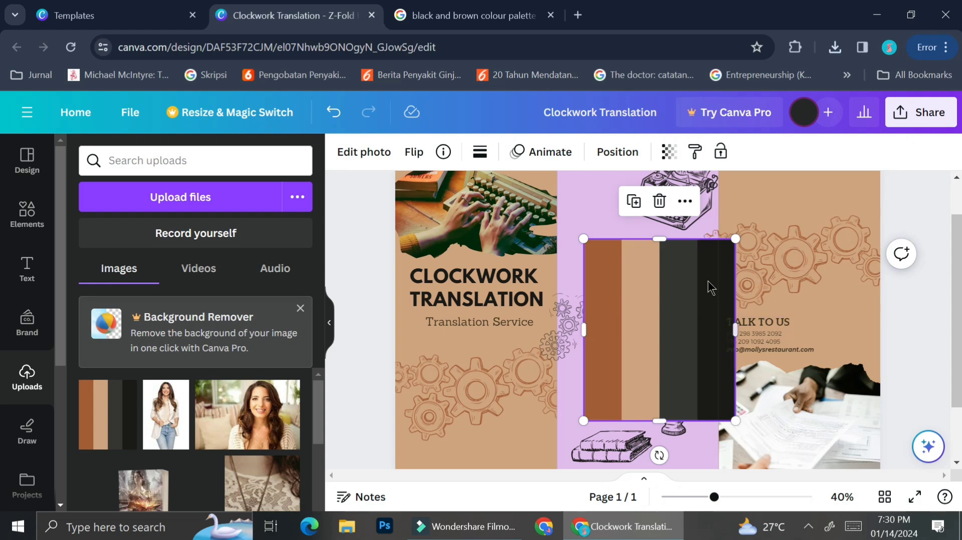
Step: Unlock the middle panel's background shape and reapply the palette image's colours to the page
click(594, 209)
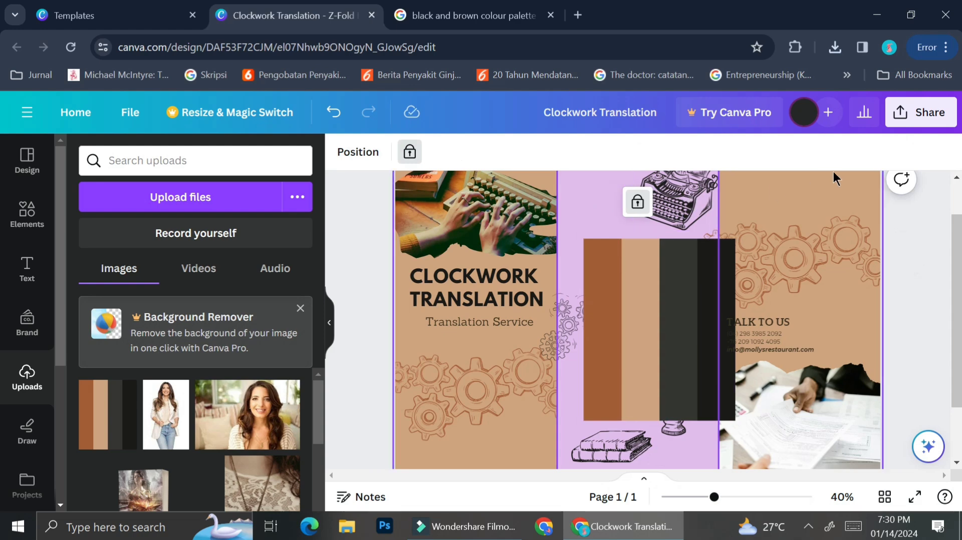
click(638, 202)
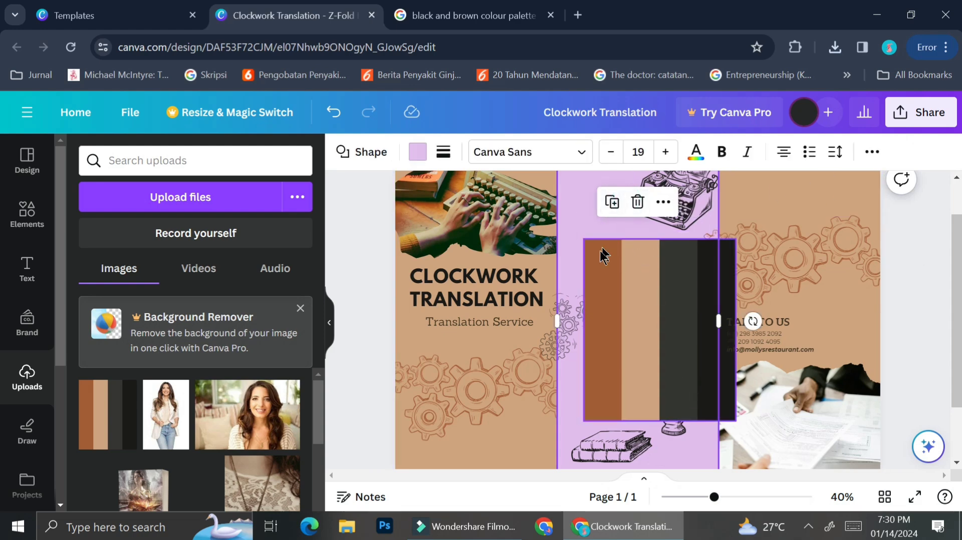
right_click(639, 293)
scroll(742, 451, down, 2)
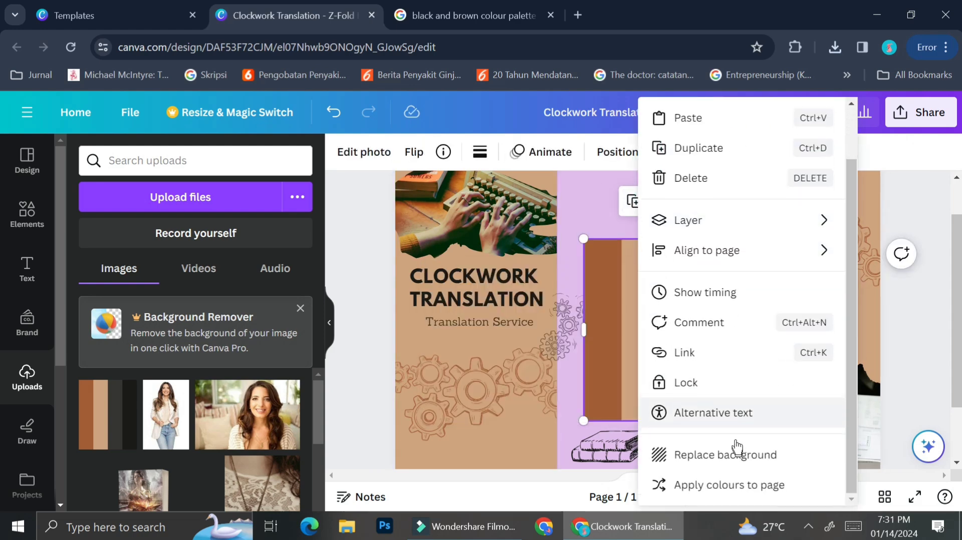
click(724, 486)
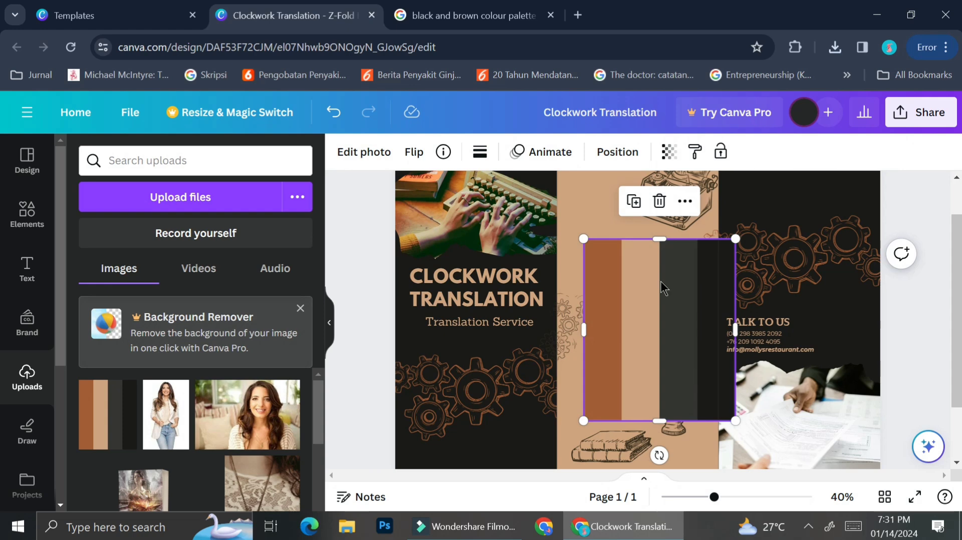
Step: Move the palette image aside to check the design, shuffle its colours on the page once more and delete the image
drag(630, 299, 865, 263)
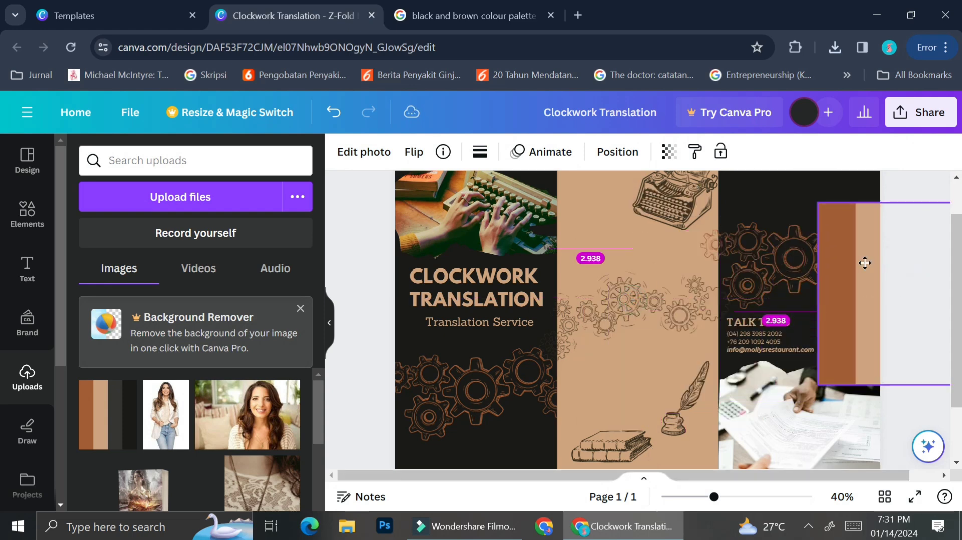
drag(859, 266, 838, 258)
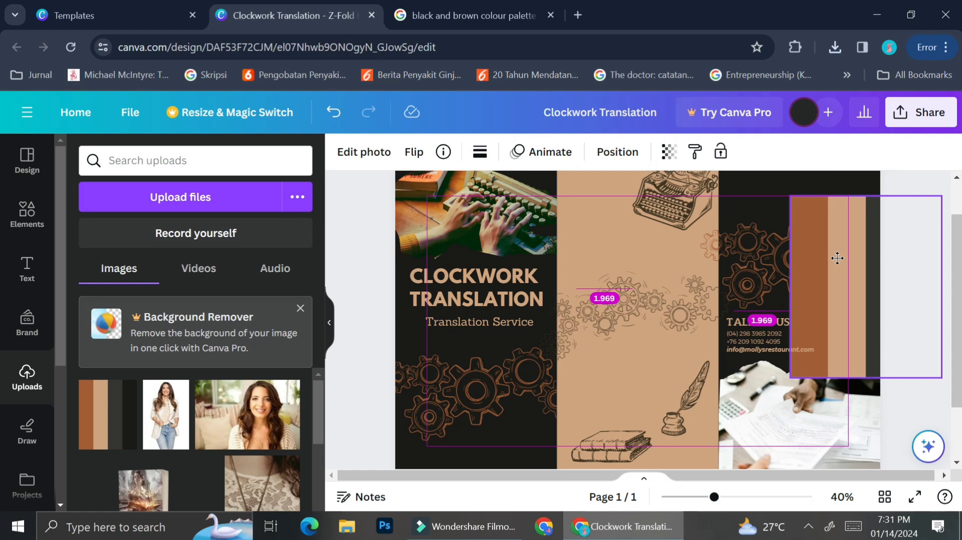
drag(838, 258, 657, 302)
right_click(657, 304)
scroll(772, 425, down, 1)
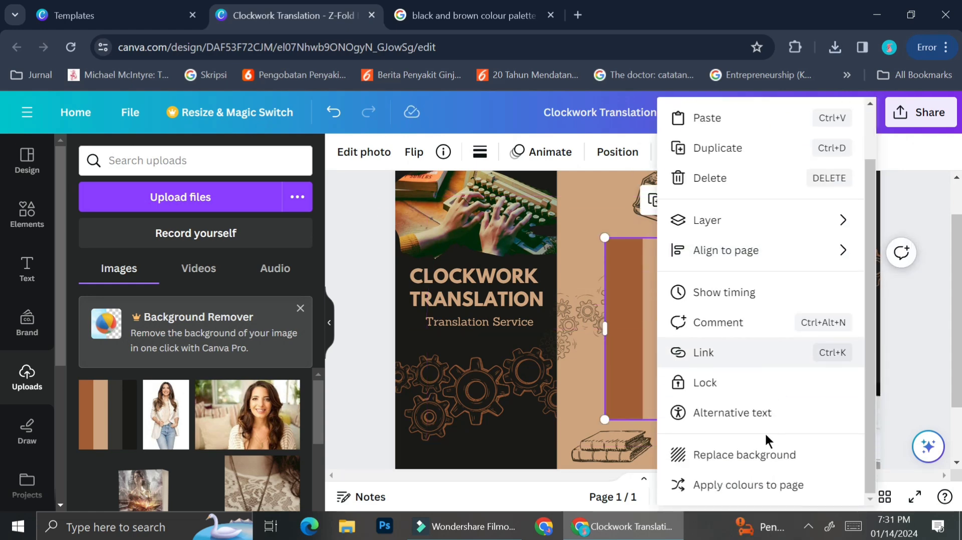
click(741, 485)
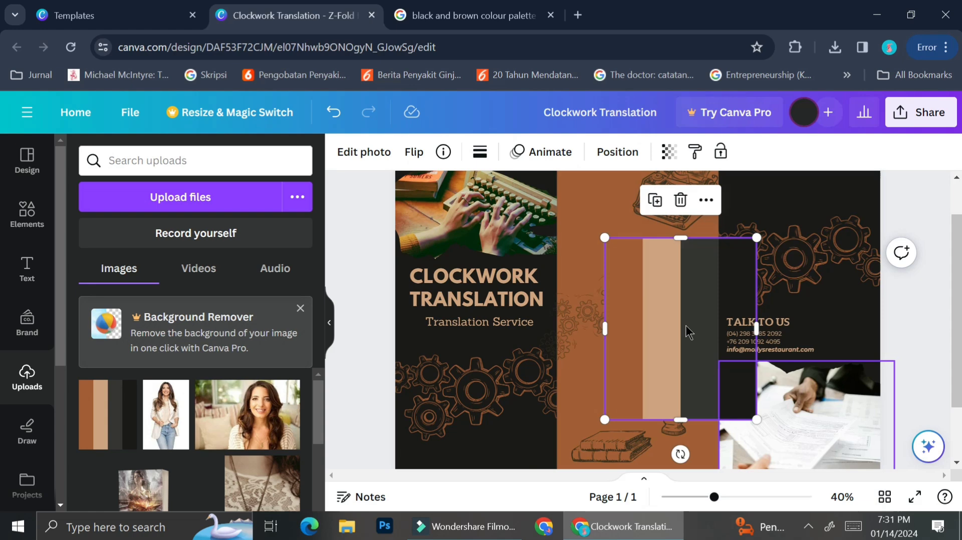
click(682, 200)
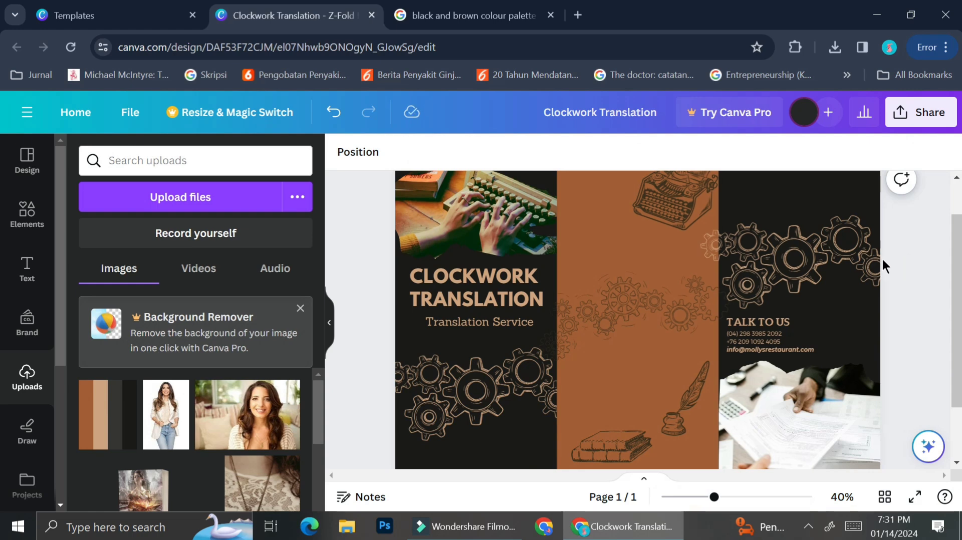
Step: Try a smaller, rotated version of the gears drawing above the "TALK TO US" heading
click(808, 266)
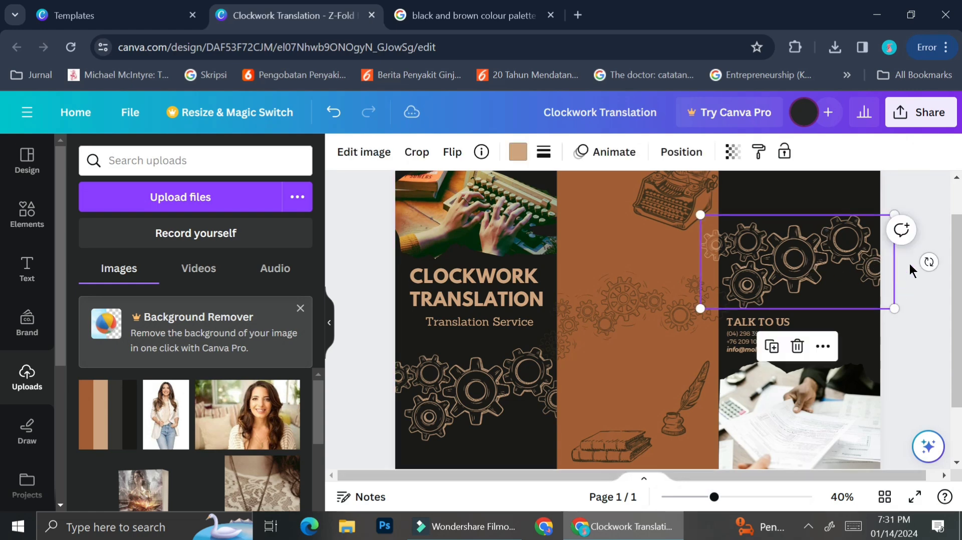
drag(890, 303, 834, 278)
drag(803, 245, 822, 275)
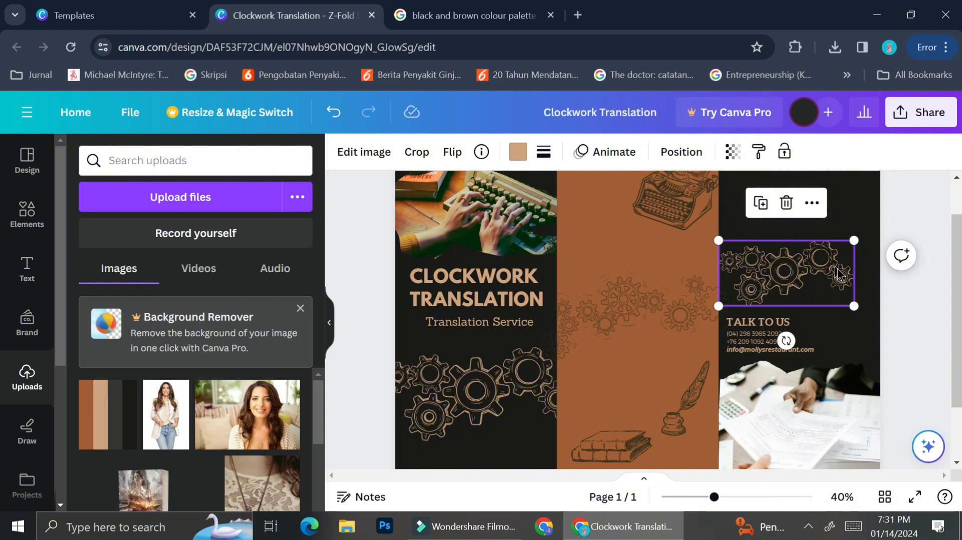
drag(787, 341, 804, 339)
mouse_move(787, 273)
mouse_down()
mouse_move(774, 271)
mouse_move(783, 274)
mouse_up()
click(915, 326)
Step: Delete the gears drawing from the right panel and search the graphics for "Random shape"
click(802, 275)
key(Delete)
click(27, 215)
click(277, 203)
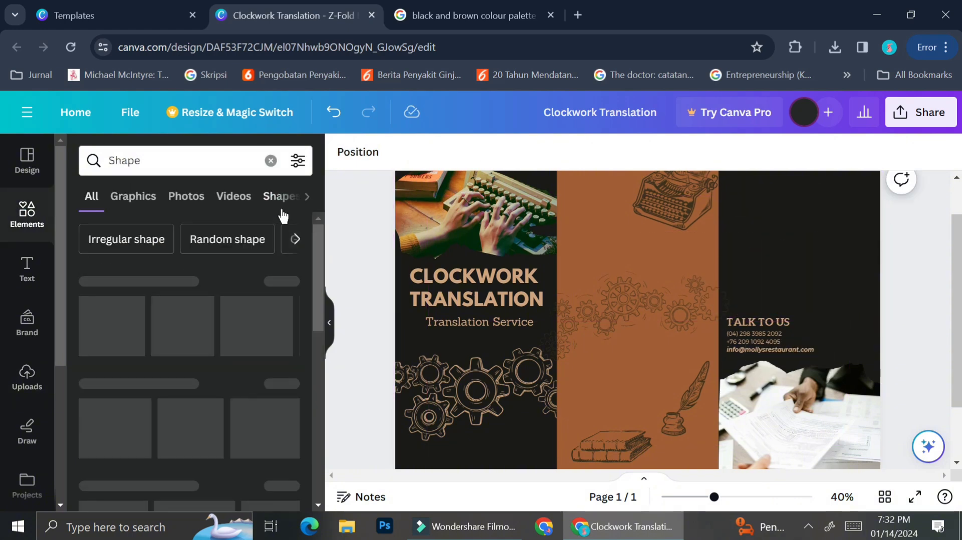
click(228, 239)
click(133, 196)
Step: Add the pink wavy corner shape at the upper-right corner of the left panel's photo and recolour it brown
click(284, 385)
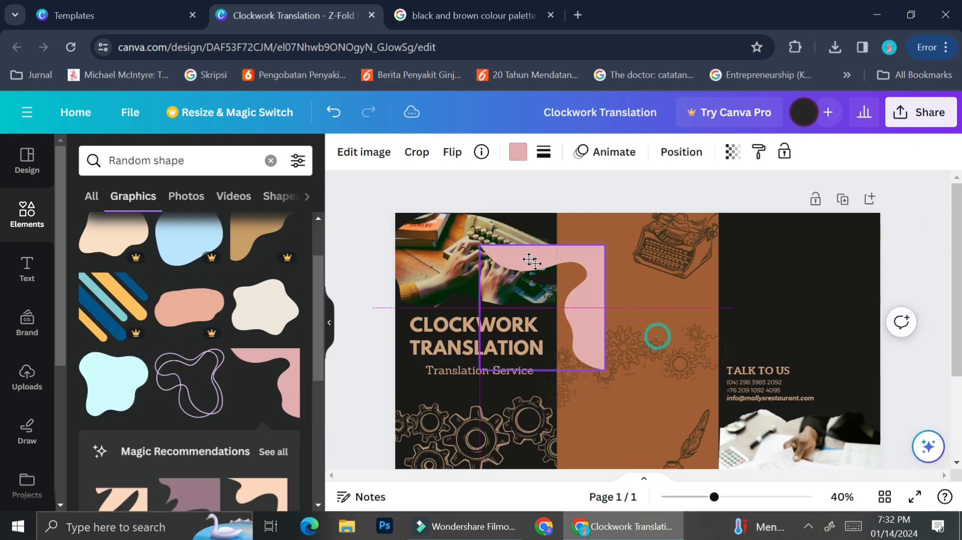
drag(640, 372, 512, 251)
click(518, 152)
click(162, 485)
click(203, 485)
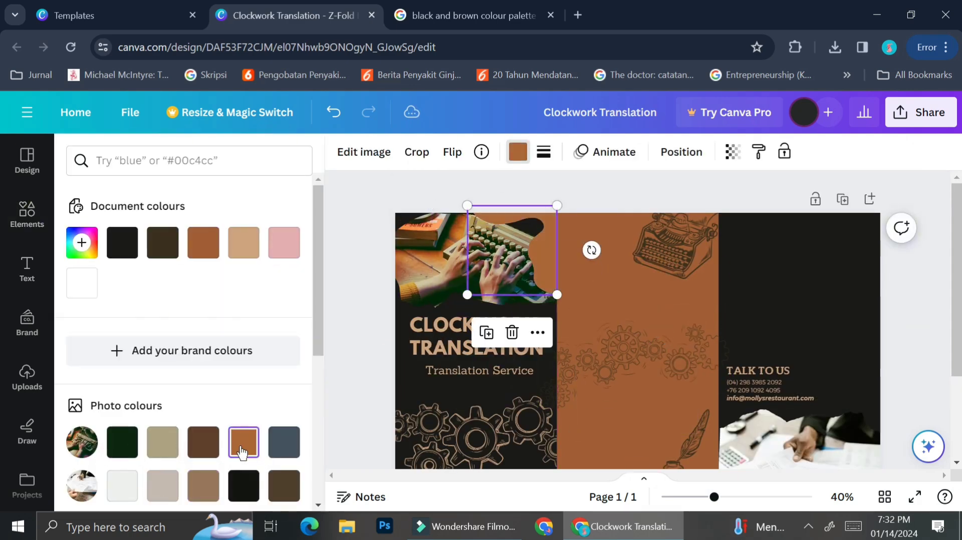
click(597, 184)
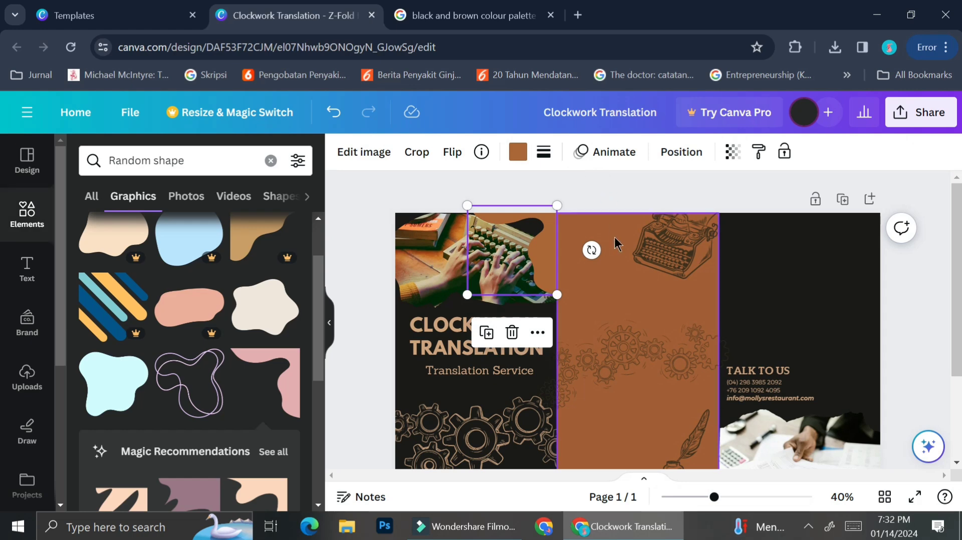
Step: Nudge the brown wavy corner shape at the left panel's photo and check how it lines up with the middle panel
click(649, 311)
click(572, 198)
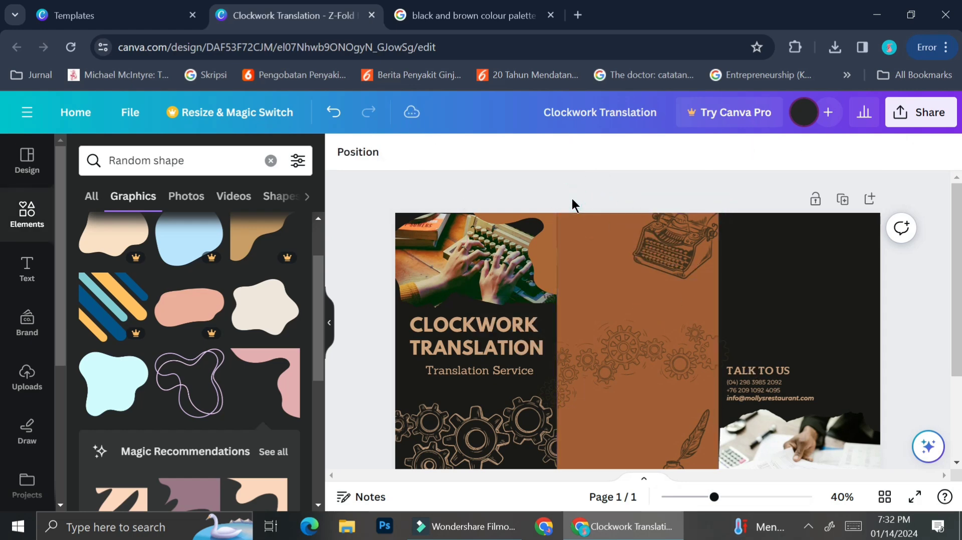
drag(544, 266, 551, 266)
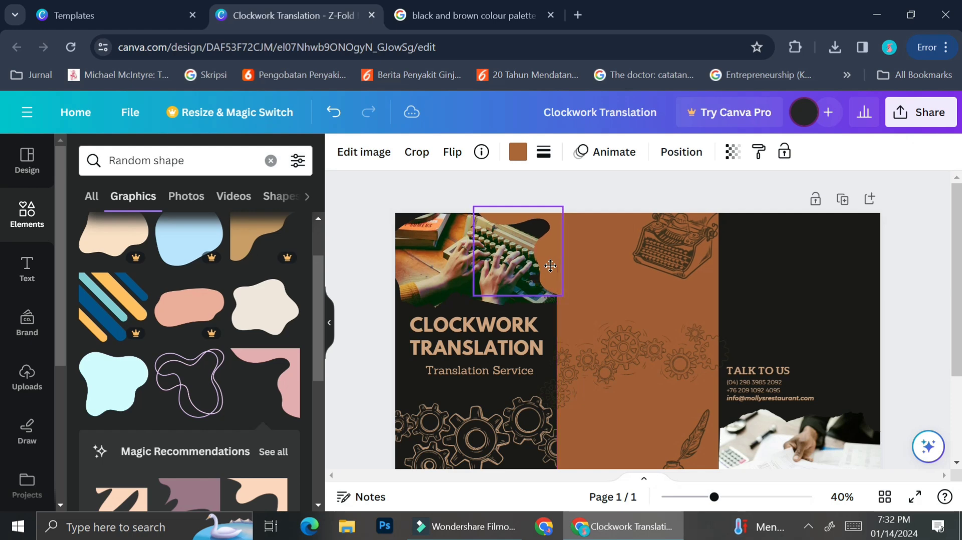
click(612, 197)
click(543, 266)
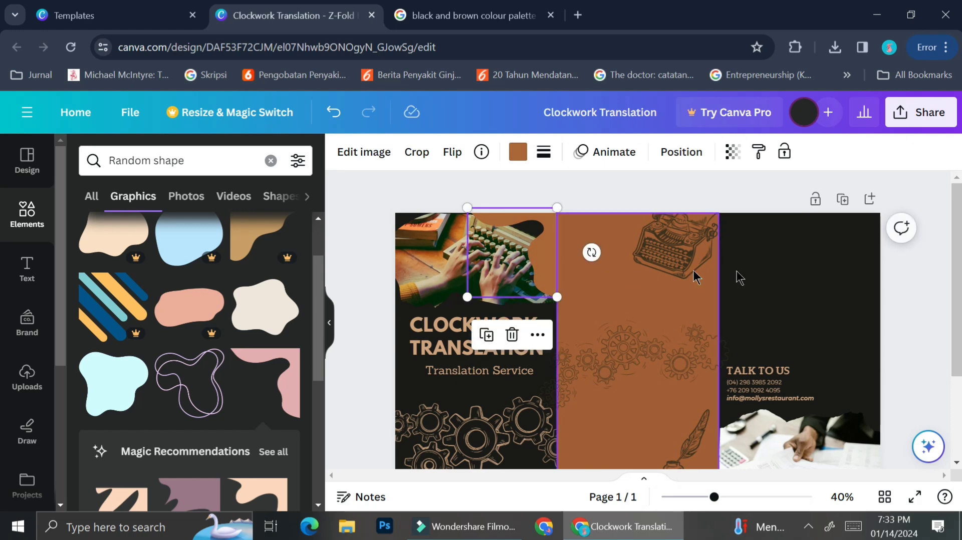
click(598, 182)
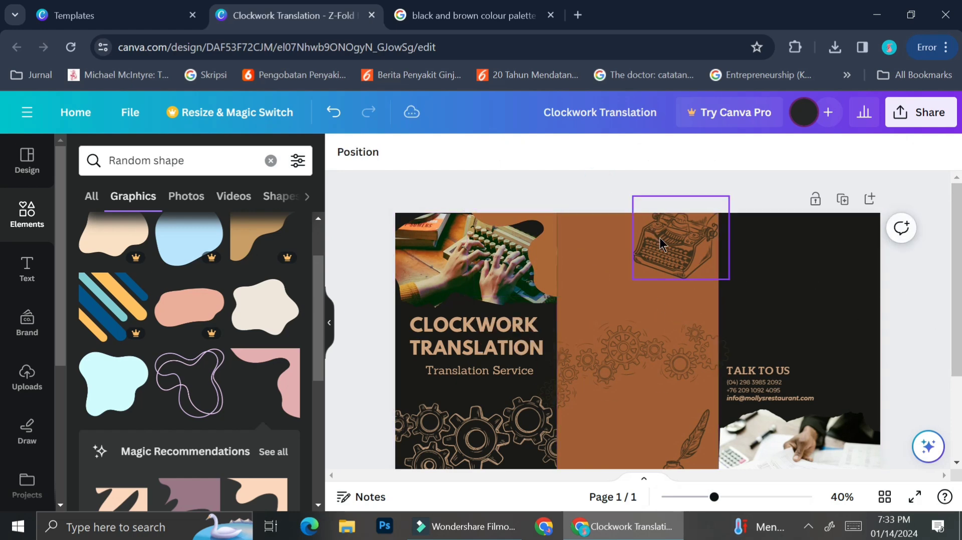
scroll(661, 244, down, 2)
scroll(557, 272, up, 2)
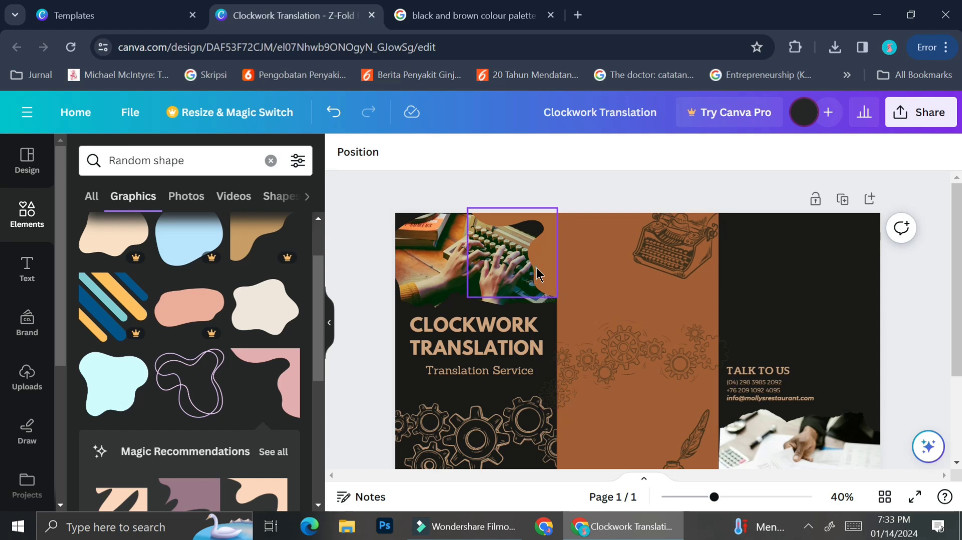
Step: Recolour the wavy corner shape with the brown sampled from the middle panel and shift it slightly right to overlap that panel
click(537, 268)
click(516, 156)
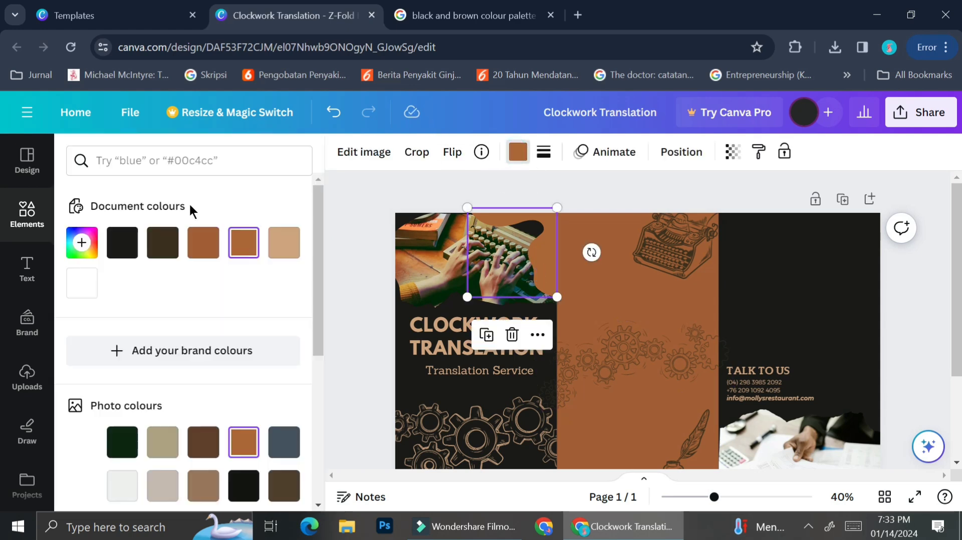
click(70, 259)
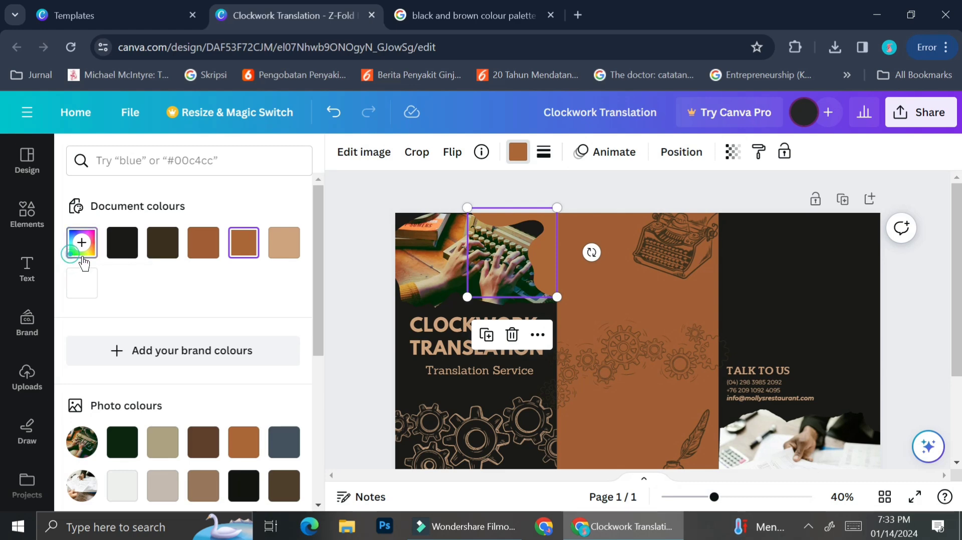
click(273, 396)
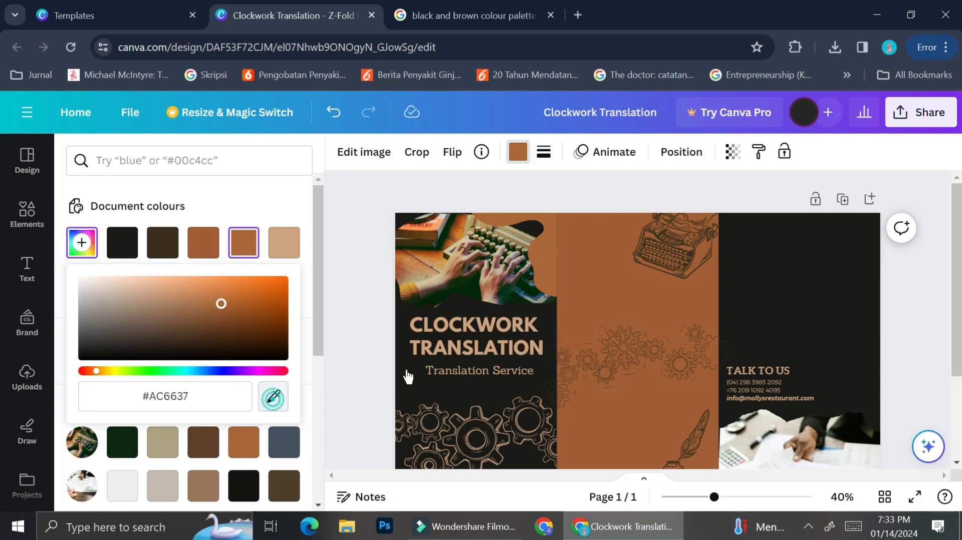
click(615, 290)
click(615, 194)
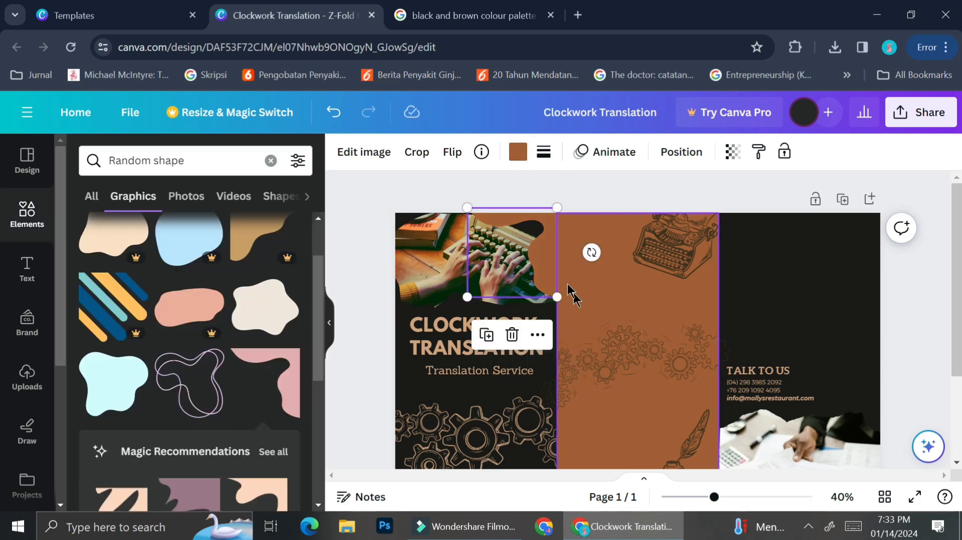
click(548, 266)
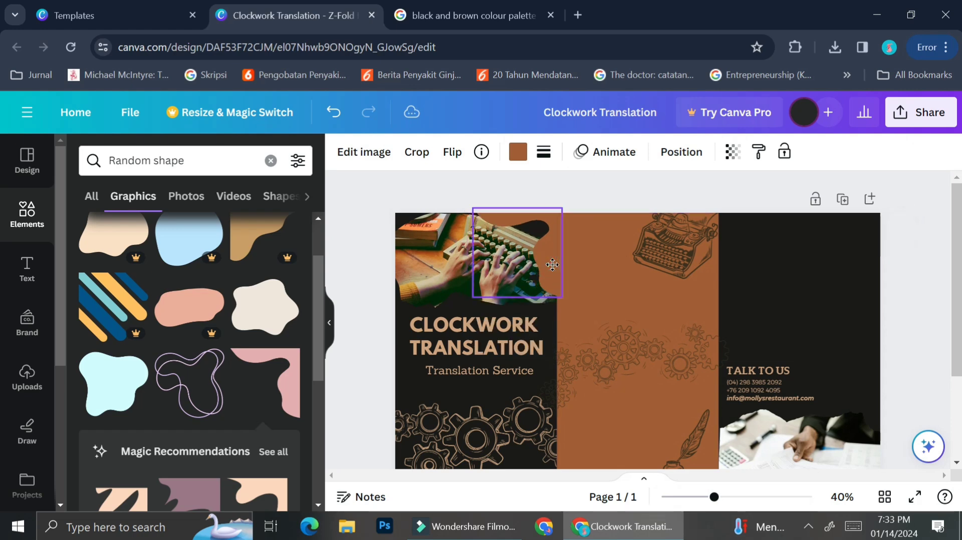
click(610, 193)
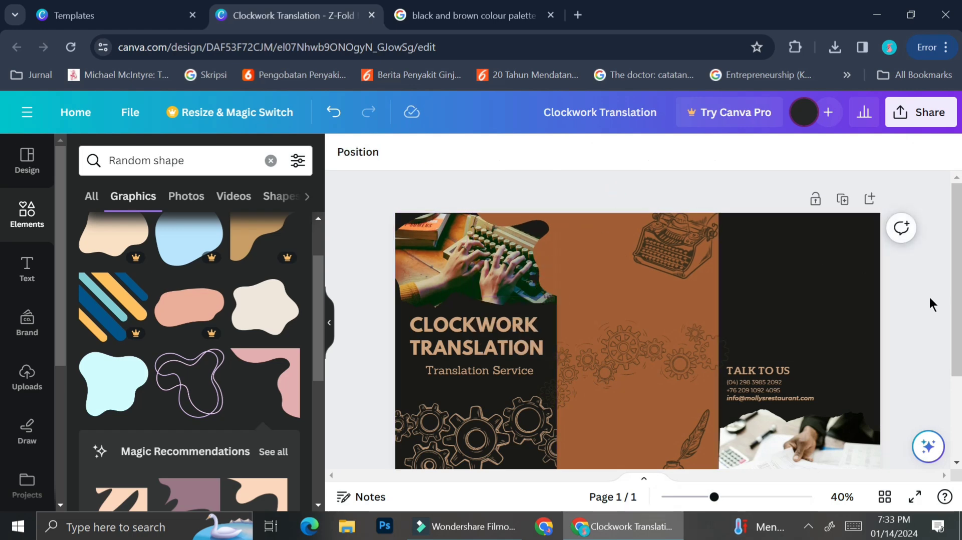
Step: Place a copy of the wavy shape at the lower-left corner of the right panel's photo, flipped vertically and horizontally
scroll(633, 320, down, 1)
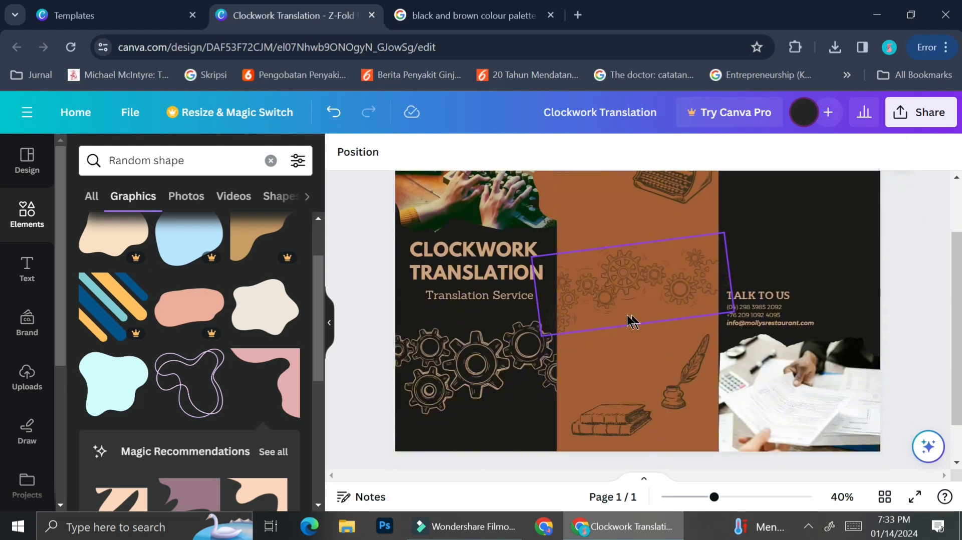
click(555, 203)
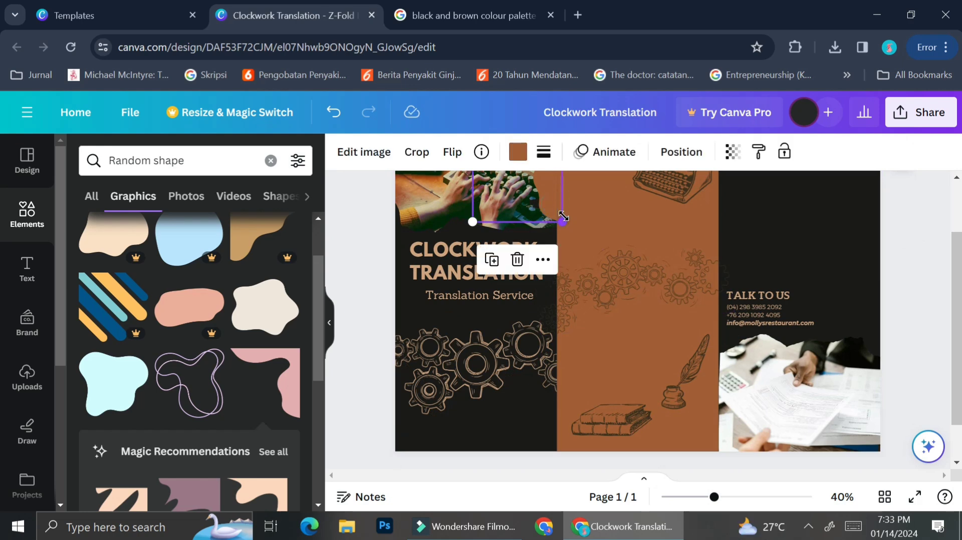
drag(512, 204, 743, 440)
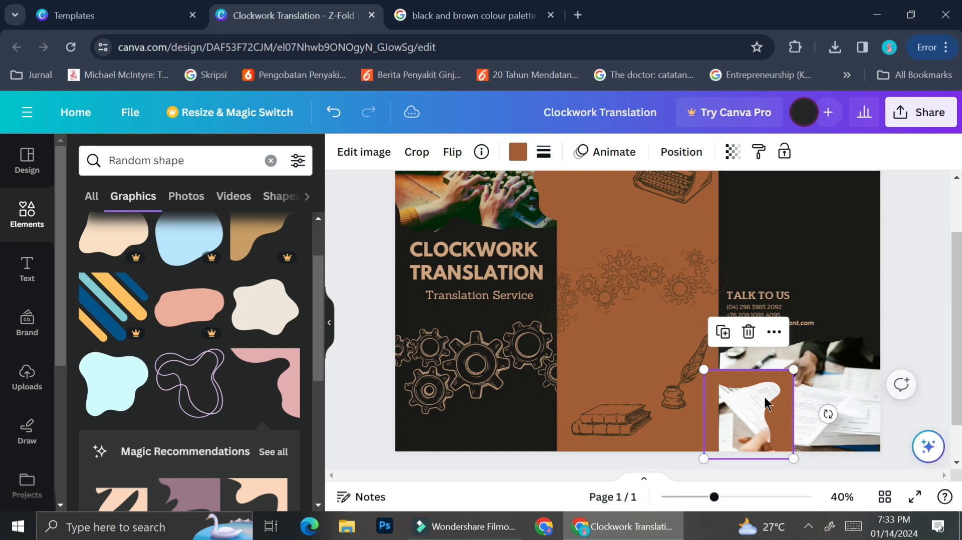
click(452, 152)
click(485, 221)
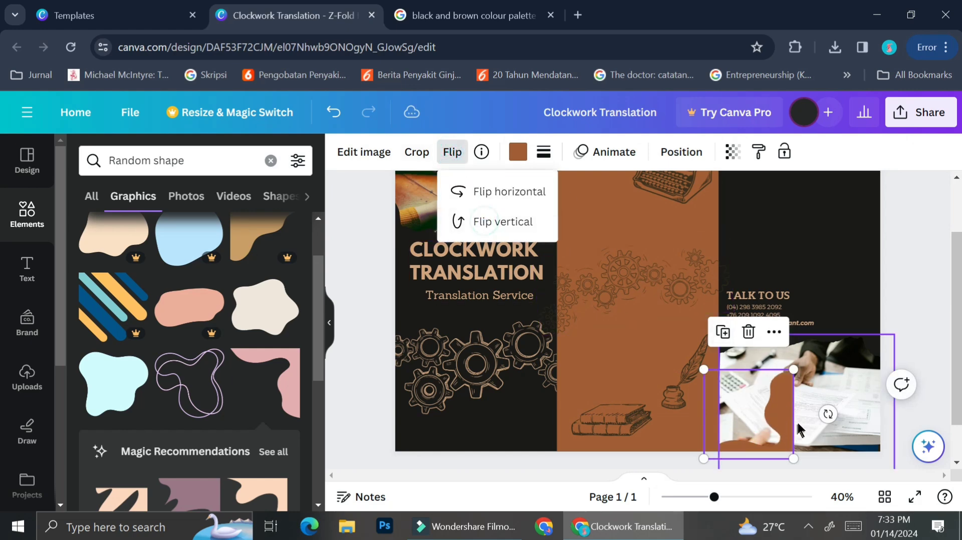
click(524, 191)
drag(727, 417, 737, 411)
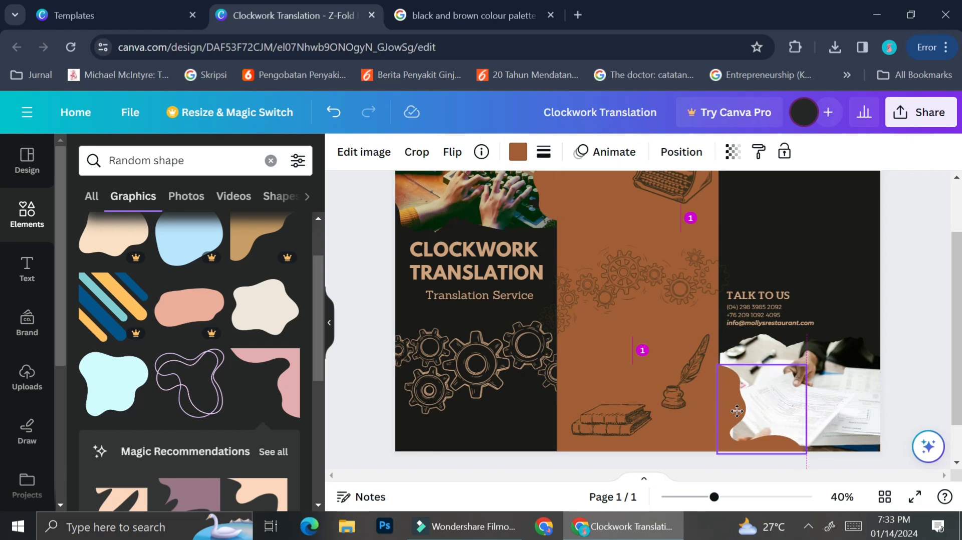
click(926, 350)
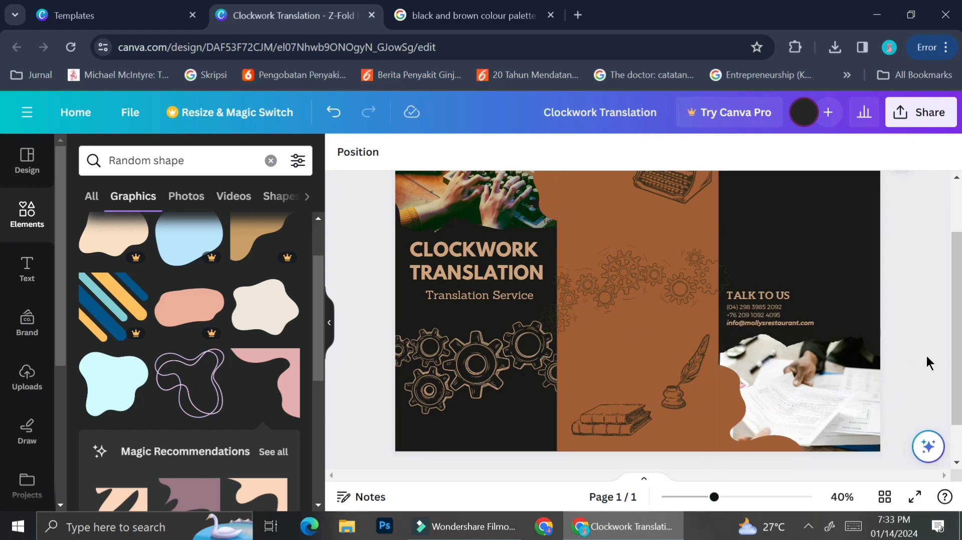
scroll(927, 356, up, 2)
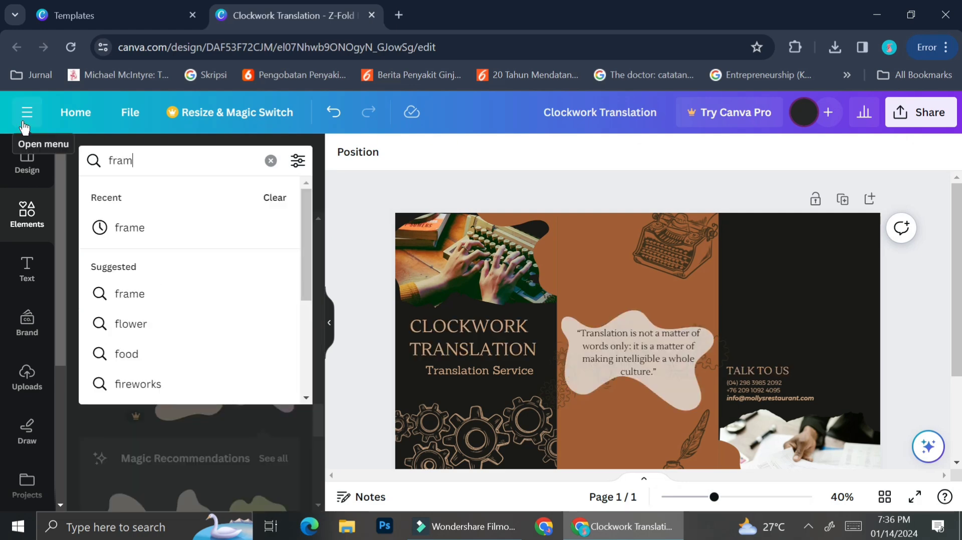
Step: Search all element types for "frame" and add the circular photo frame to the page
text(e)
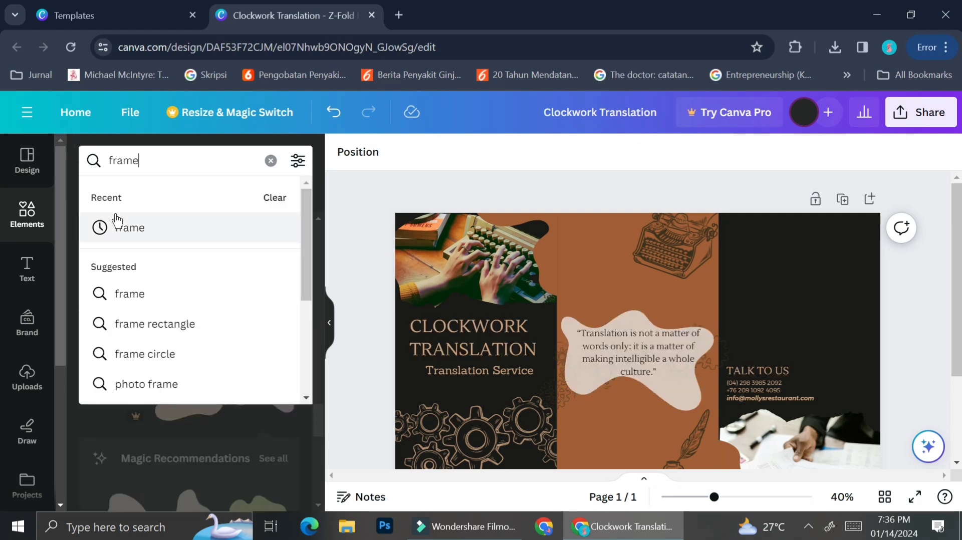
click(112, 217)
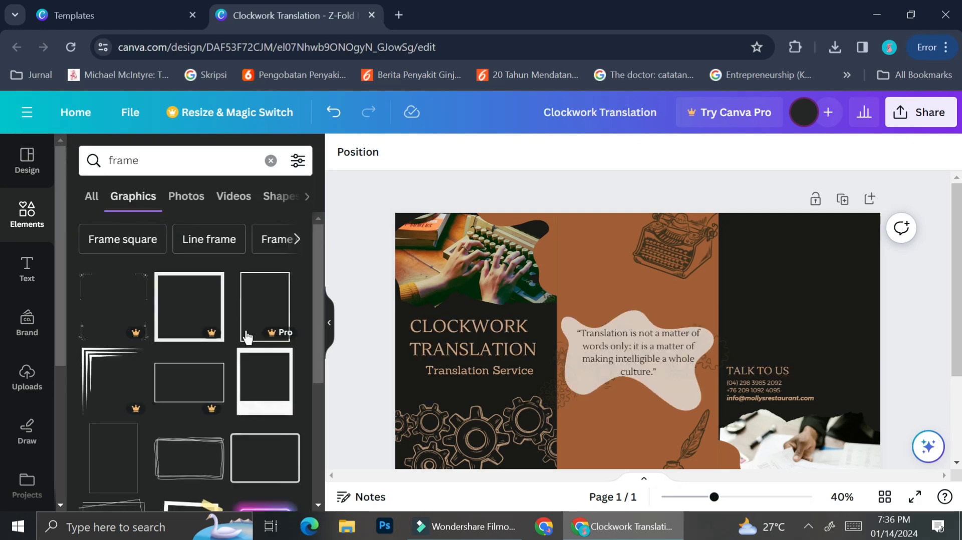
click(91, 196)
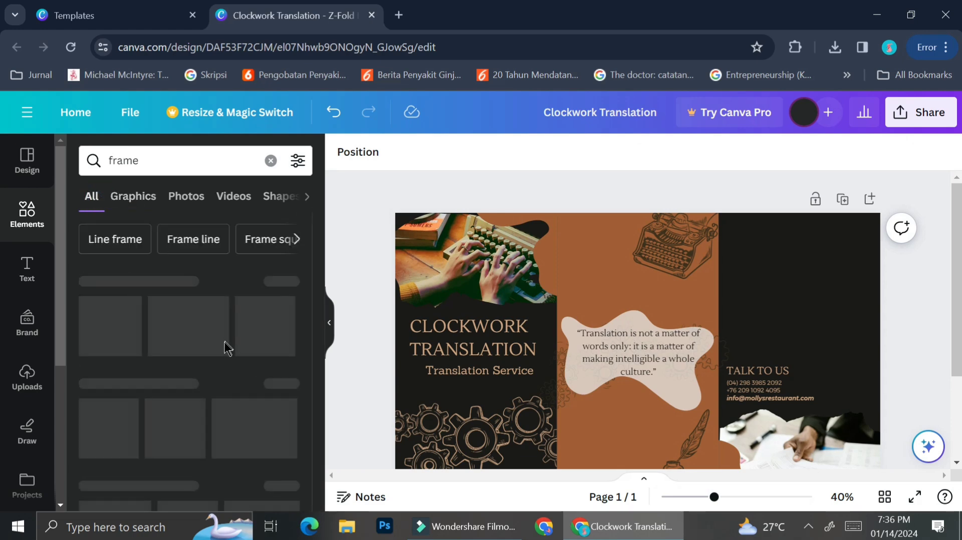
click(241, 343)
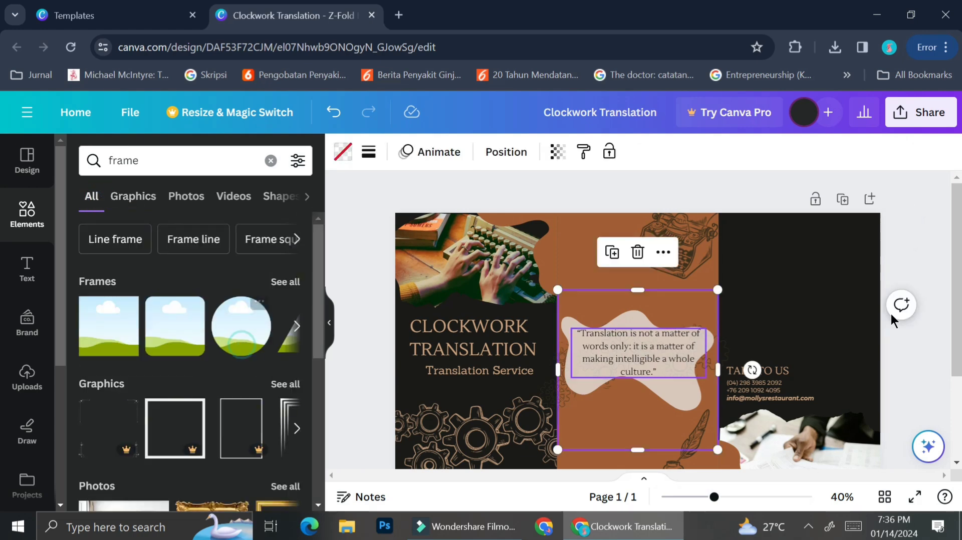
Step: Shrink the circular frame to a small circle and place it in the right panel's upper-right corner
drag(684, 413, 831, 351)
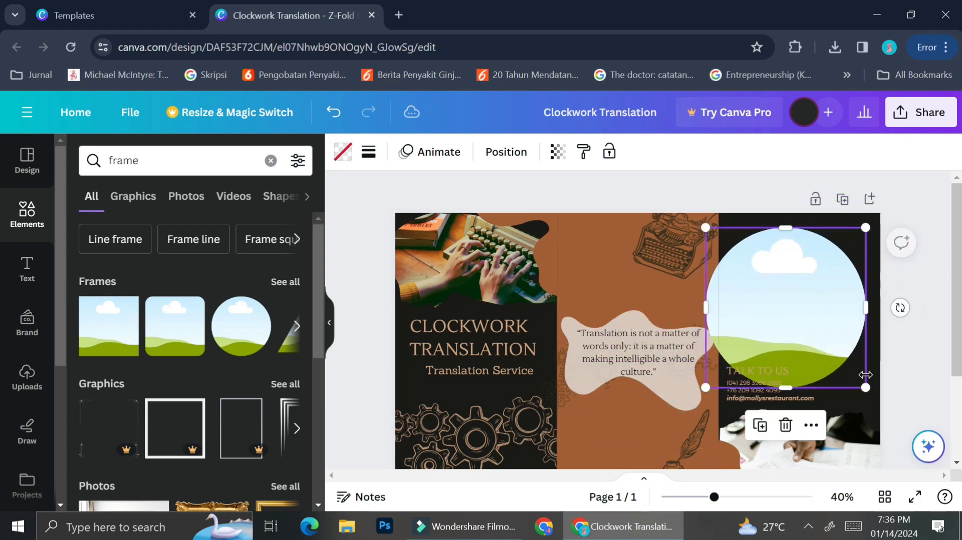
drag(866, 387, 722, 318)
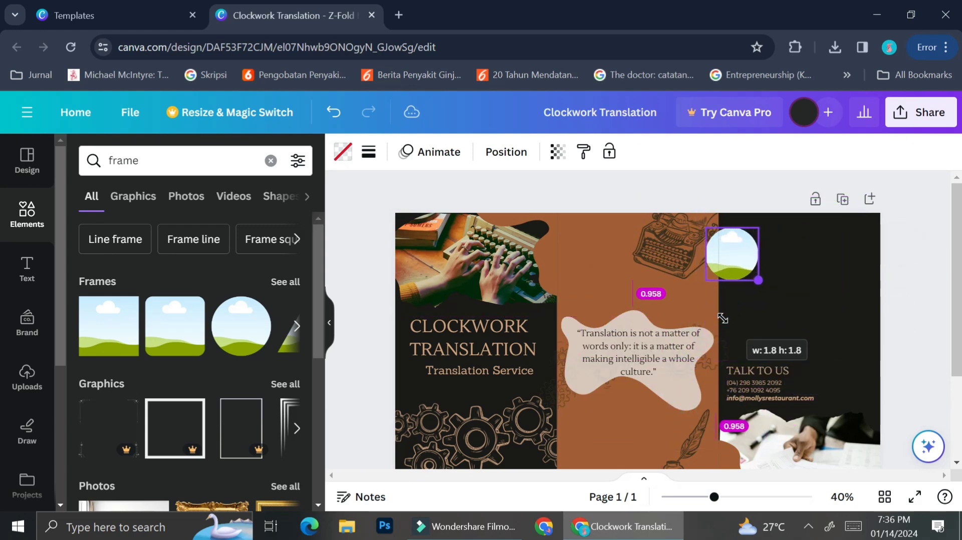
drag(746, 253, 861, 260)
mouse_move(824, 285)
mouse_down()
mouse_move(829, 275)
mouse_move(819, 277)
mouse_up()
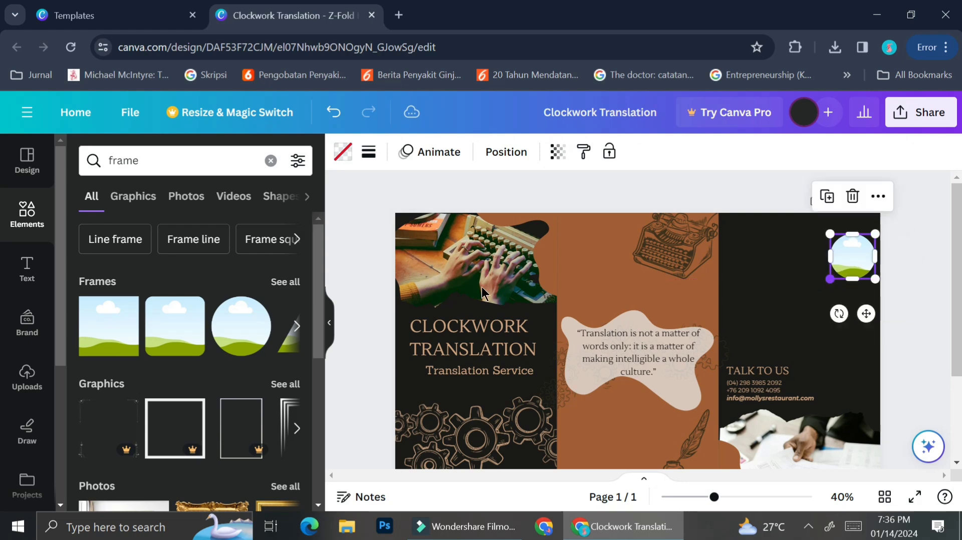
Step: Duplicate the small circular frame and place the copy above the "TALK TO US" heading at the right panel's left edge
click(229, 326)
key(ctrl+z)
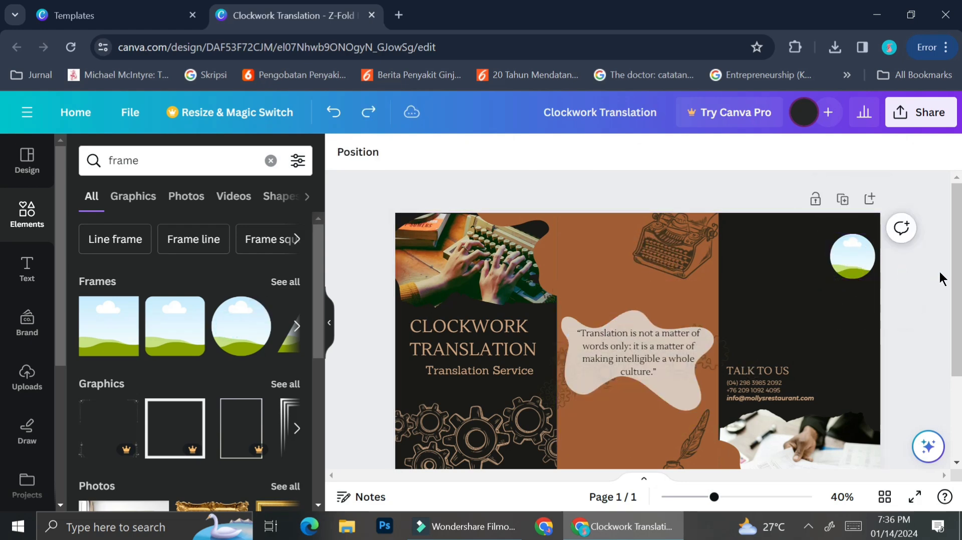
click(860, 259)
key(ctrl+d)
drag(860, 268, 745, 324)
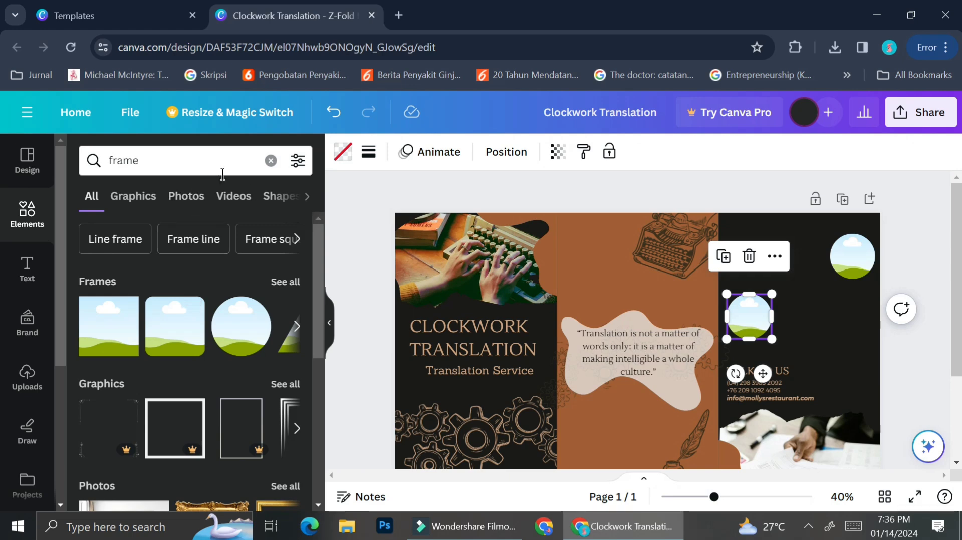
Step: Check the shape results for "frame", clear the search and open the full list of recently used elements
click(271, 196)
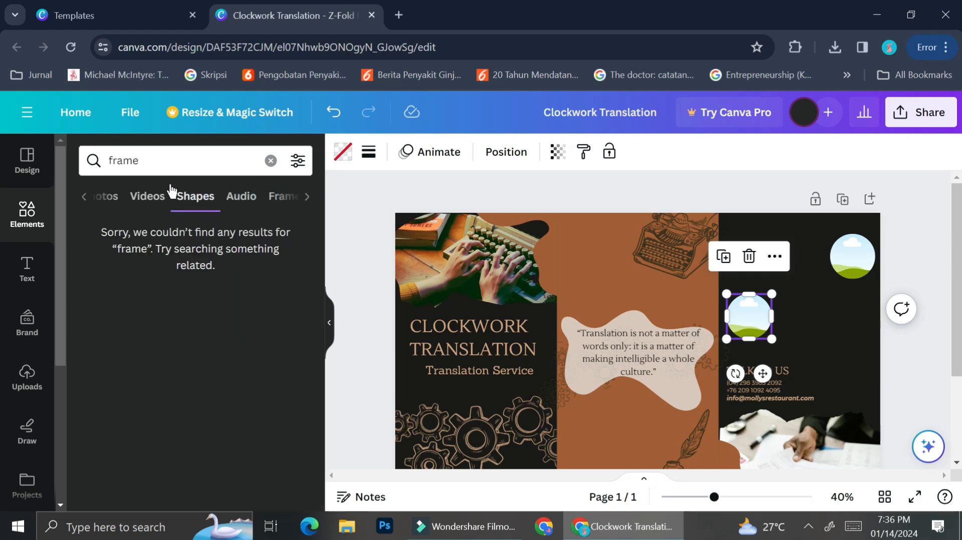
click(270, 161)
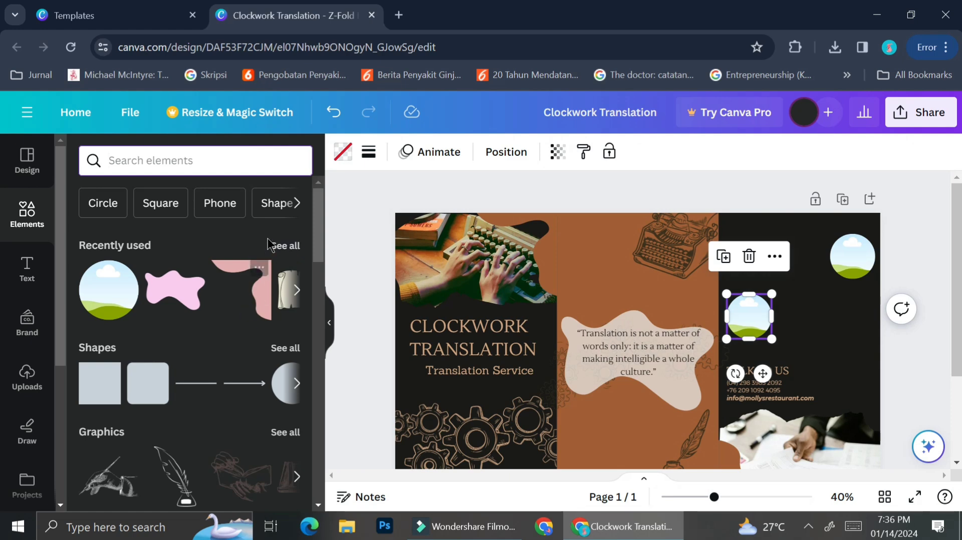
click(288, 253)
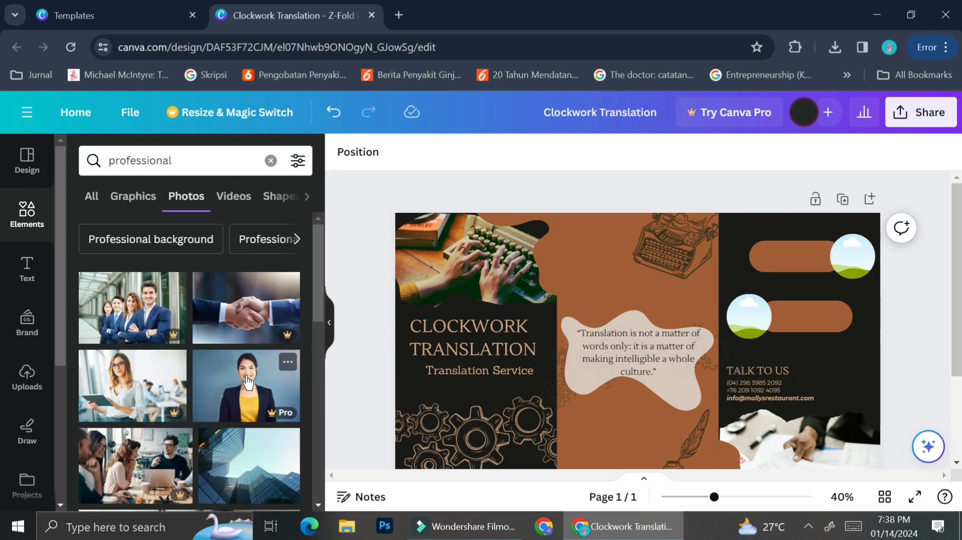
Step: Fill the circular frame above "TALK TO US" with the portrait of the woman in a checked blazer from the "professional" photos
scroll(247, 382, down, 5)
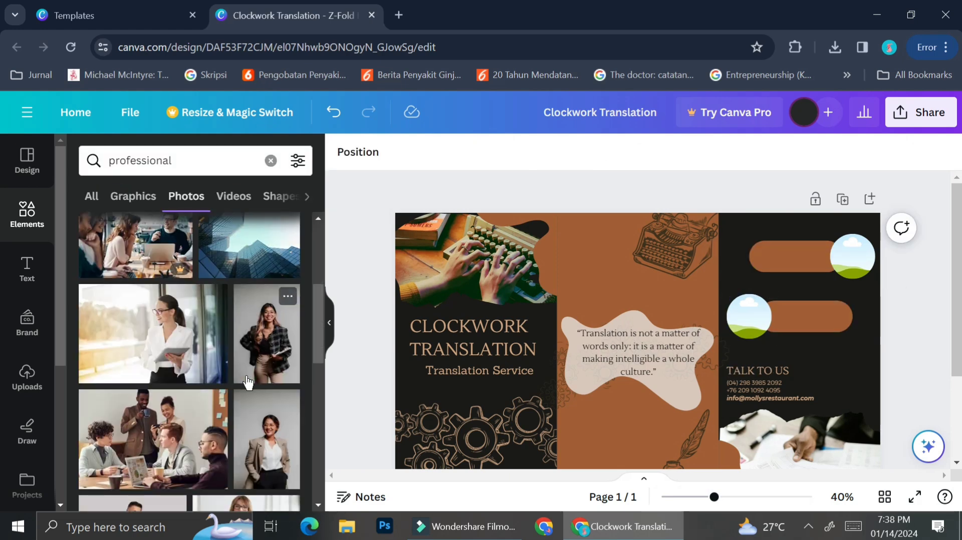
drag(266, 349, 752, 317)
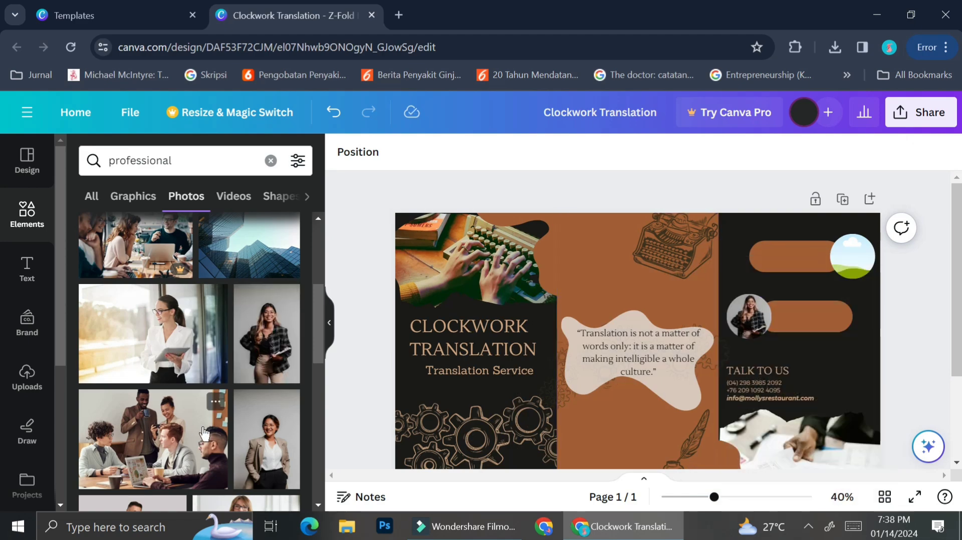
Step: Fill the circular frame in the right panel's upper-right corner with the "professional" photo of the man in a light blue shirt
scroll(204, 432, down, 5)
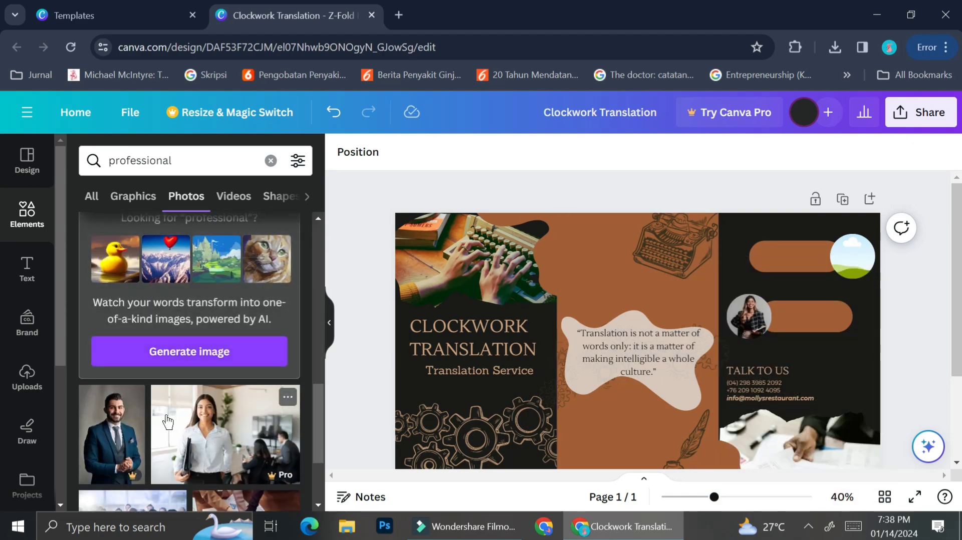
scroll(168, 423, down, 5)
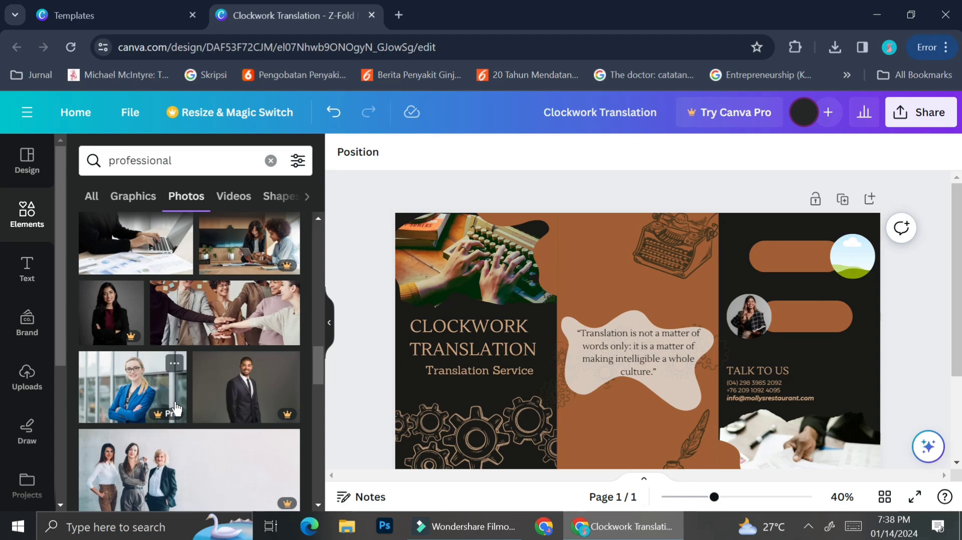
scroll(204, 396, down, 5)
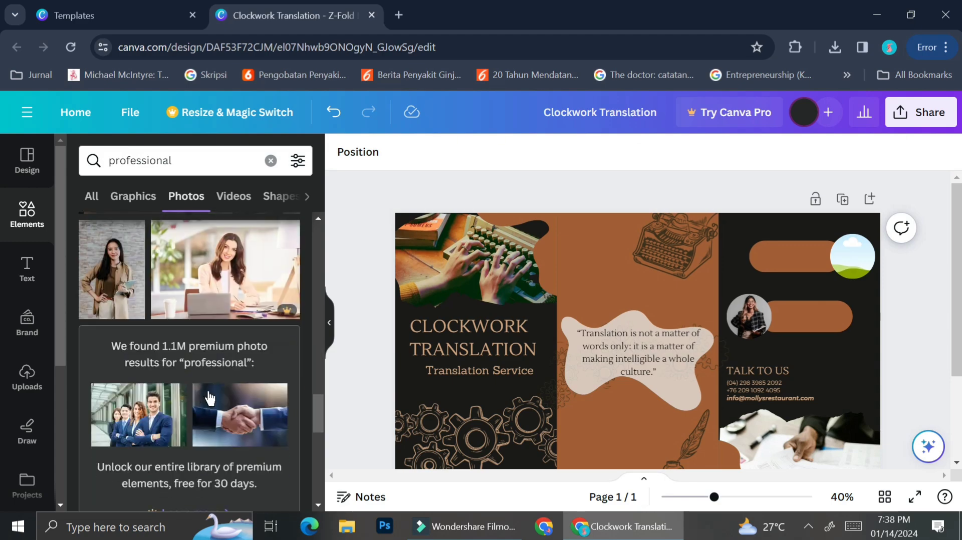
scroll(210, 399, down, 3)
scroll(211, 399, down, 5)
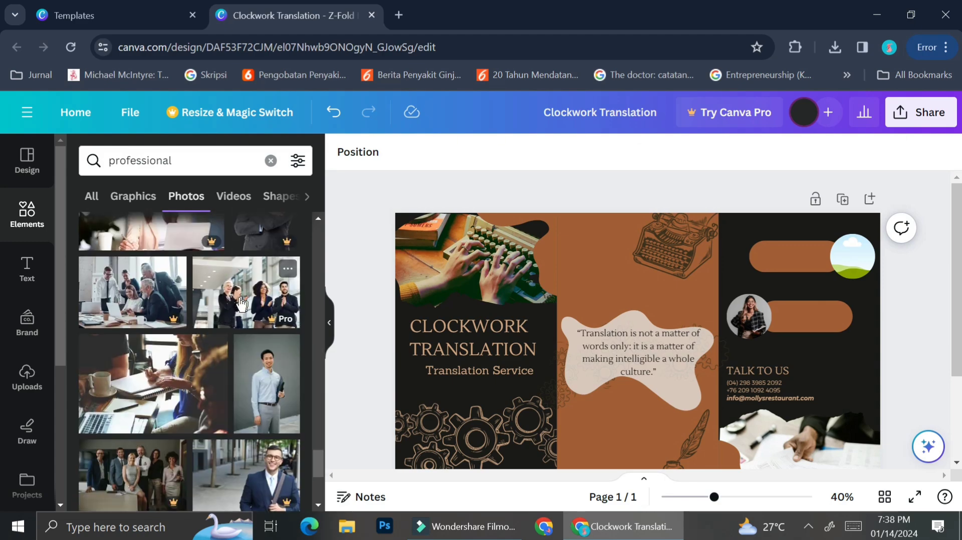
drag(267, 384, 854, 258)
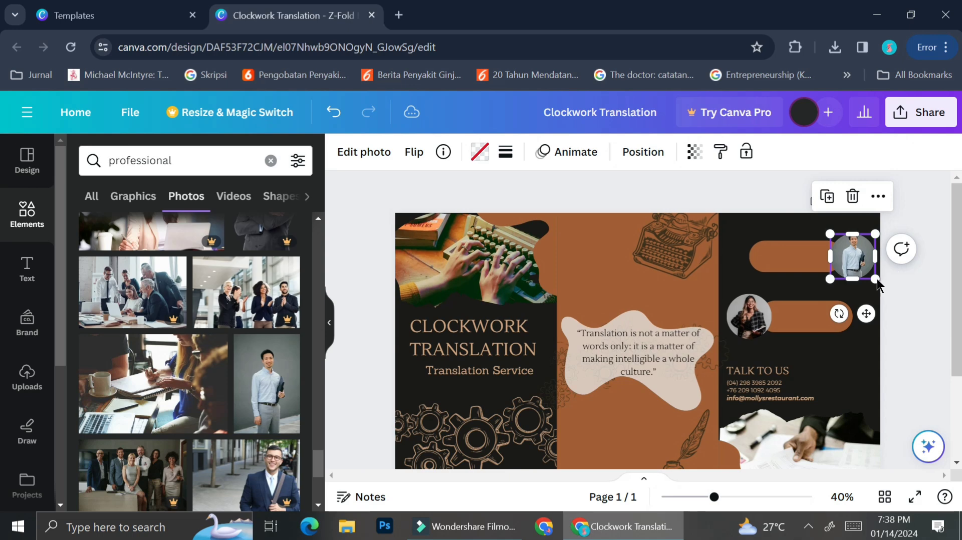
Step: Reposition the man's photo lower within its circular frame so his head and upper body are well framed
double_click(855, 260)
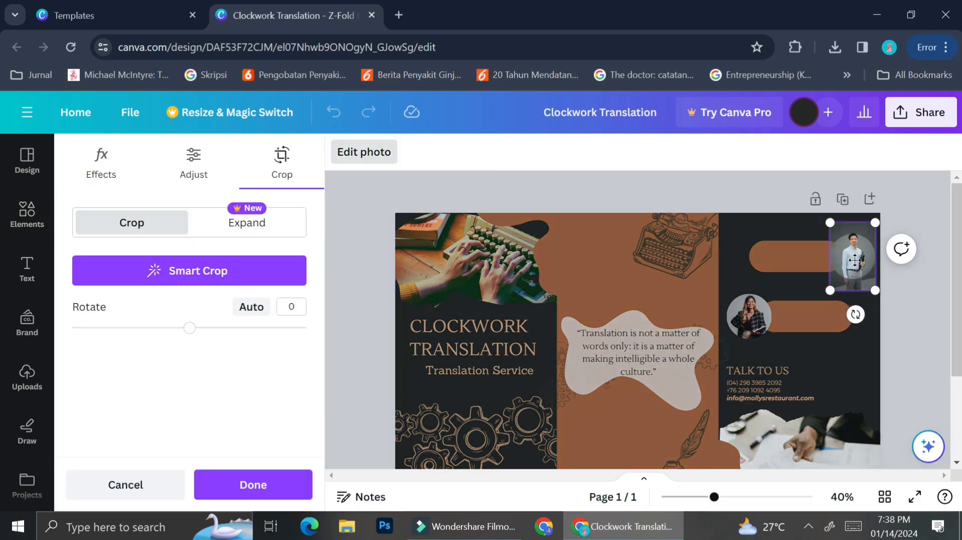
drag(857, 264, 857, 275)
click(937, 312)
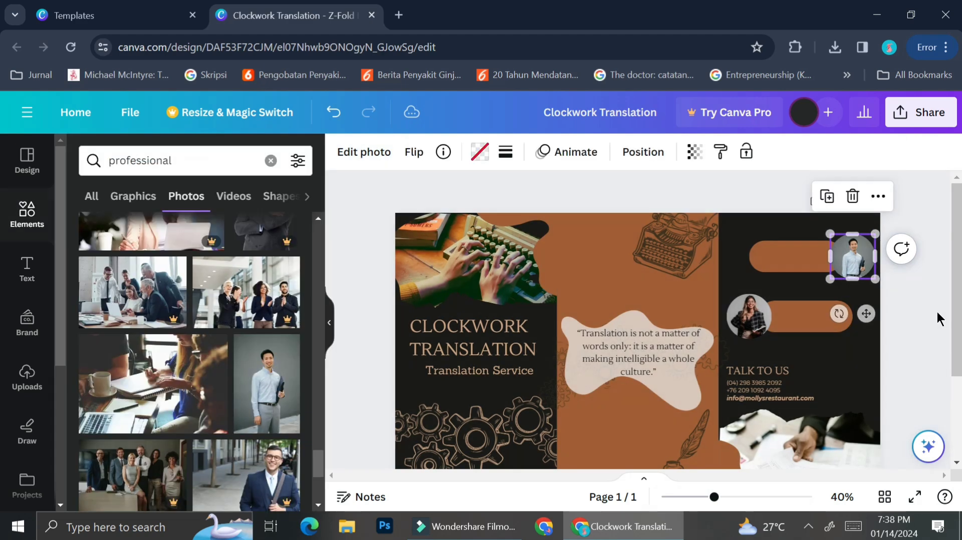
Step: Duplicate the middle panel's quote text, shrink the copy to about size 14.2 and place it on the upper brown rounded bar
click(640, 365)
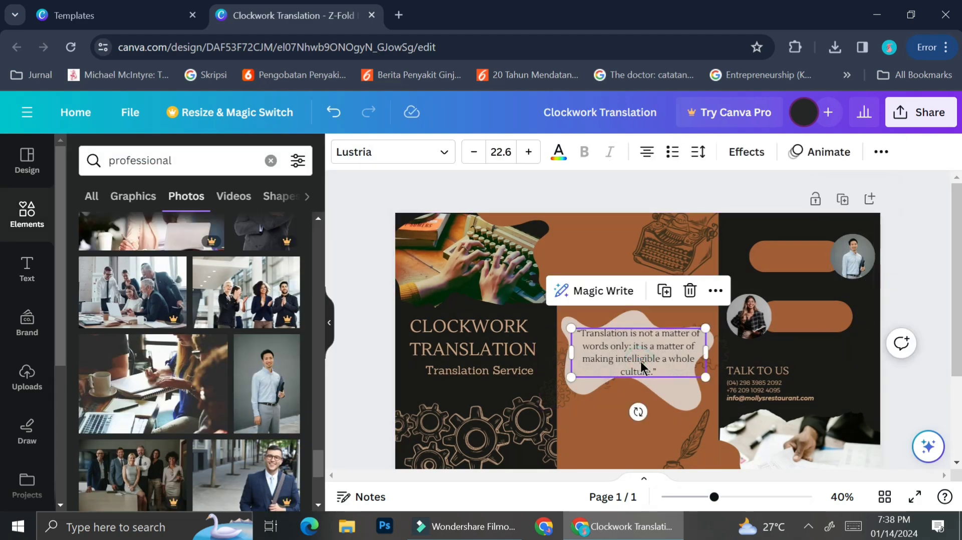
drag(640, 362, 707, 405)
drag(673, 361, 802, 258)
Step: Replace the copied quote on the upper brown bar with "Best translation service in town!" in quotation marks
double_click(808, 261)
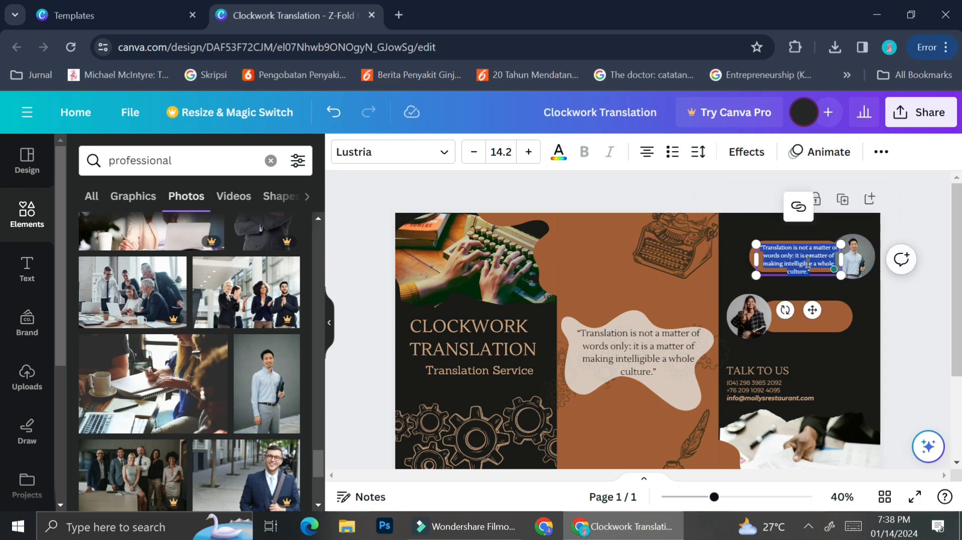
text(Best)
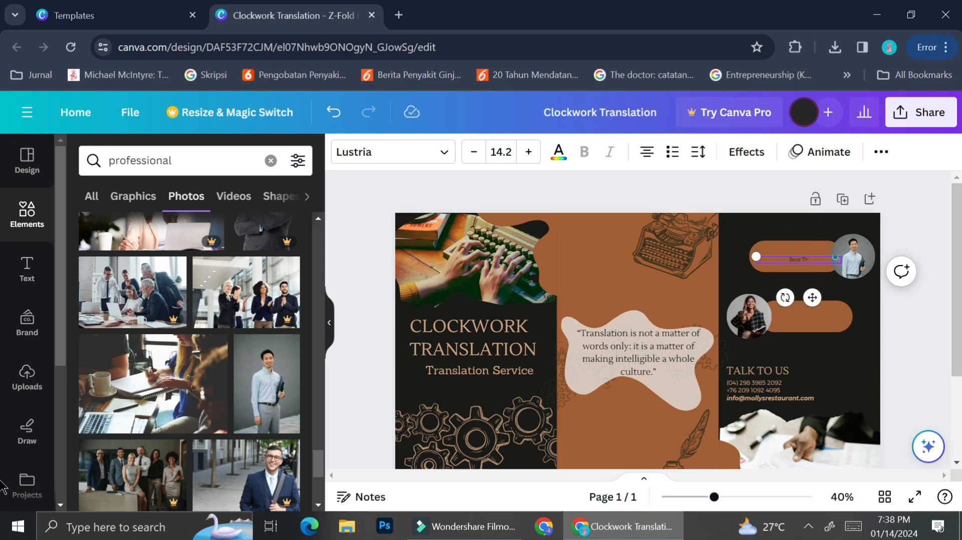
text( transl)
text(!”)
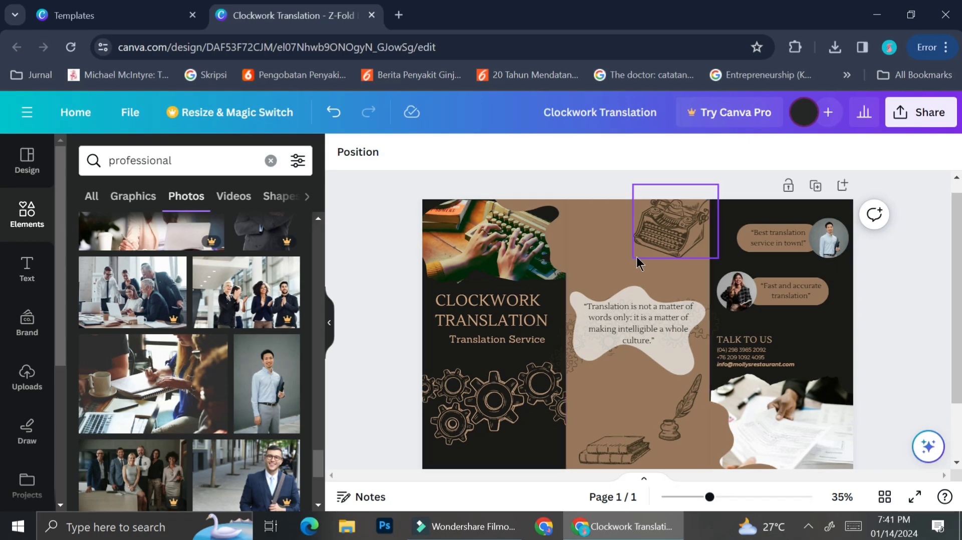
Step: Duplicate the finished brochure page as a second page and check both pages in the grid view
click(815, 186)
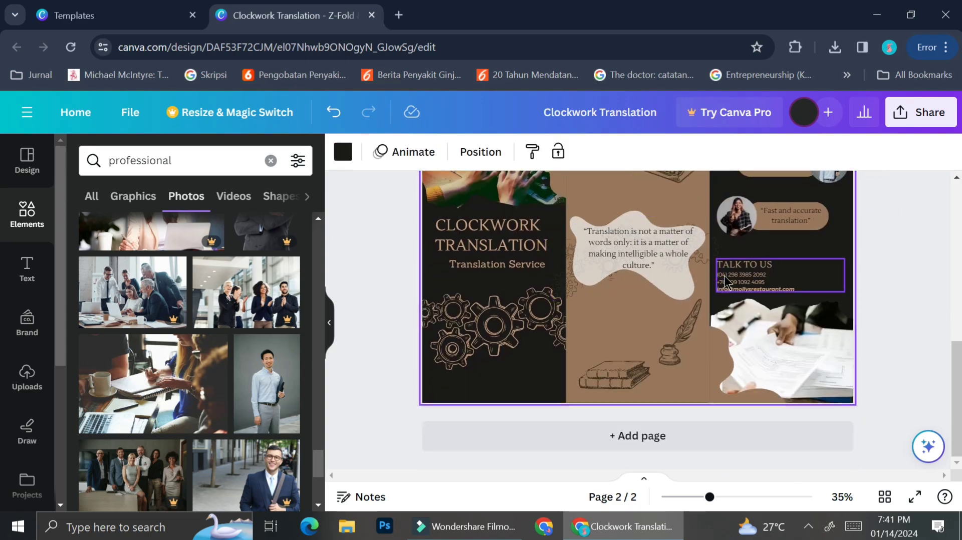
scroll(720, 279, up, 5)
scroll(723, 278, down, 5)
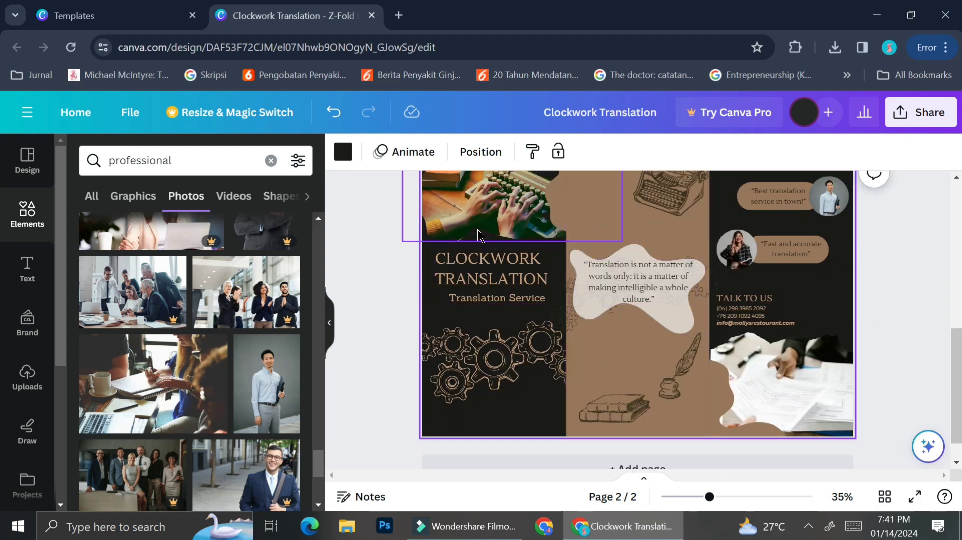
scroll(803, 310, up, 2)
scroll(802, 314, up, 2)
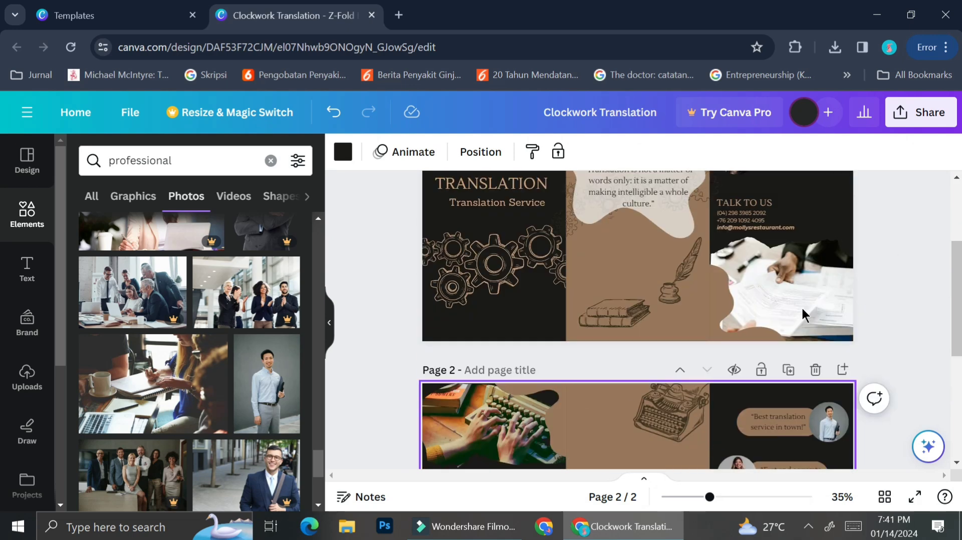
click(885, 497)
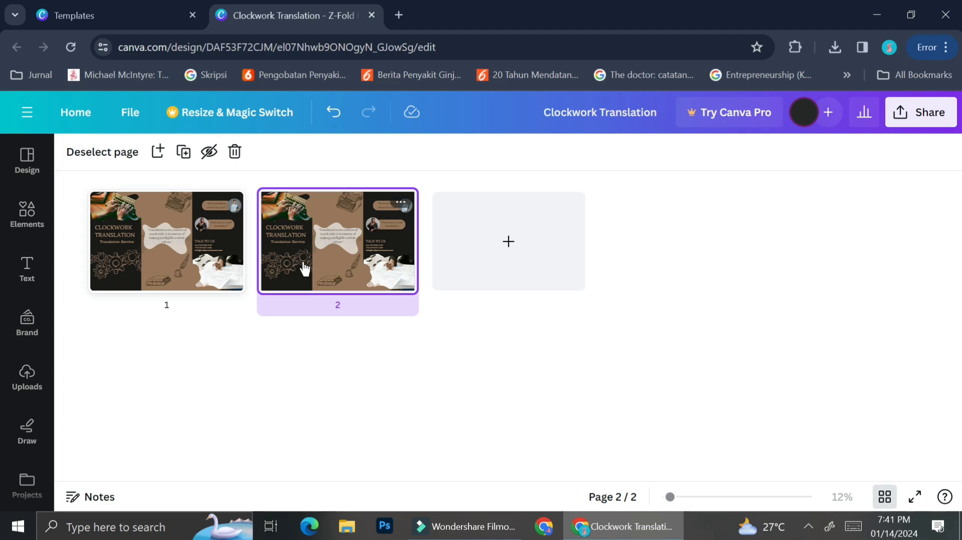
click(884, 496)
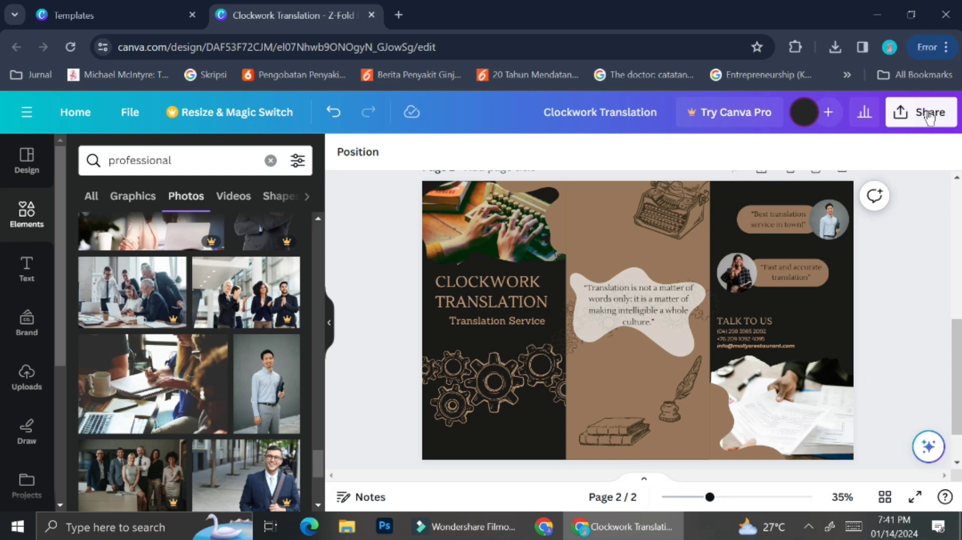
Step: Set the design's download file type to PDF Print and close the sharing options
click(930, 114)
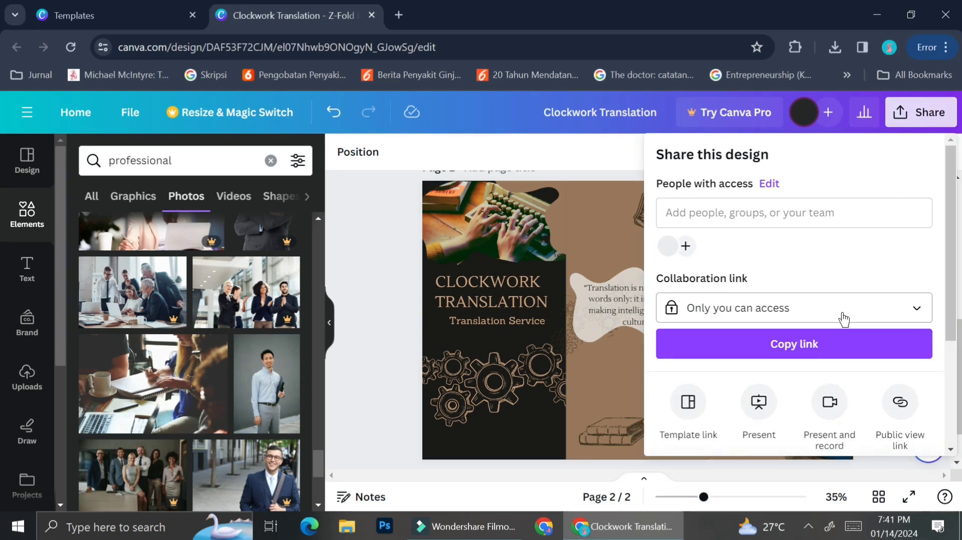
scroll(845, 320, down, 3)
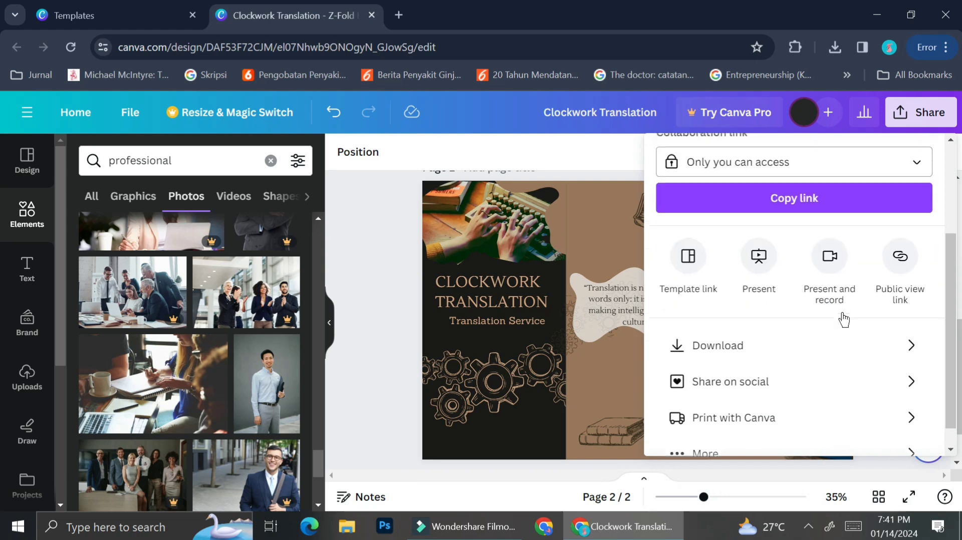
click(774, 349)
click(793, 220)
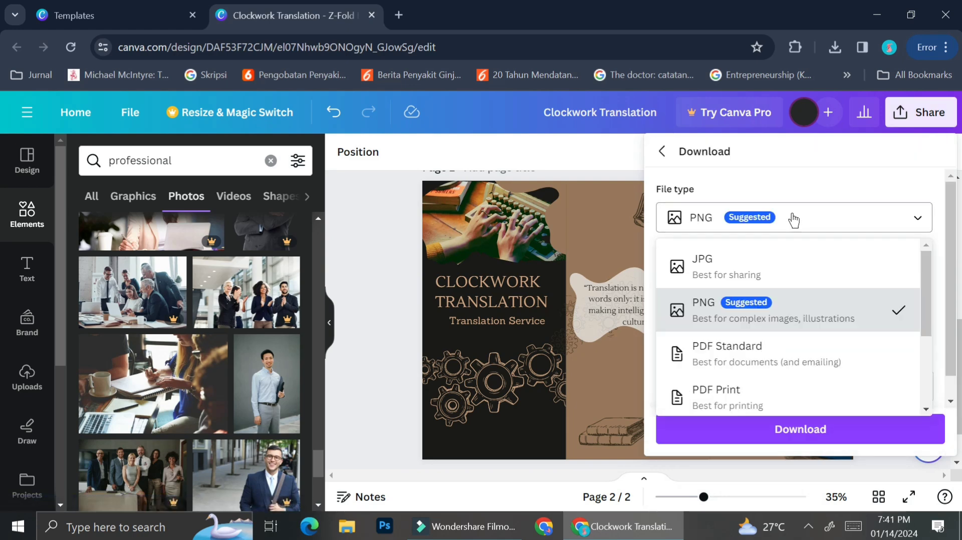
click(743, 387)
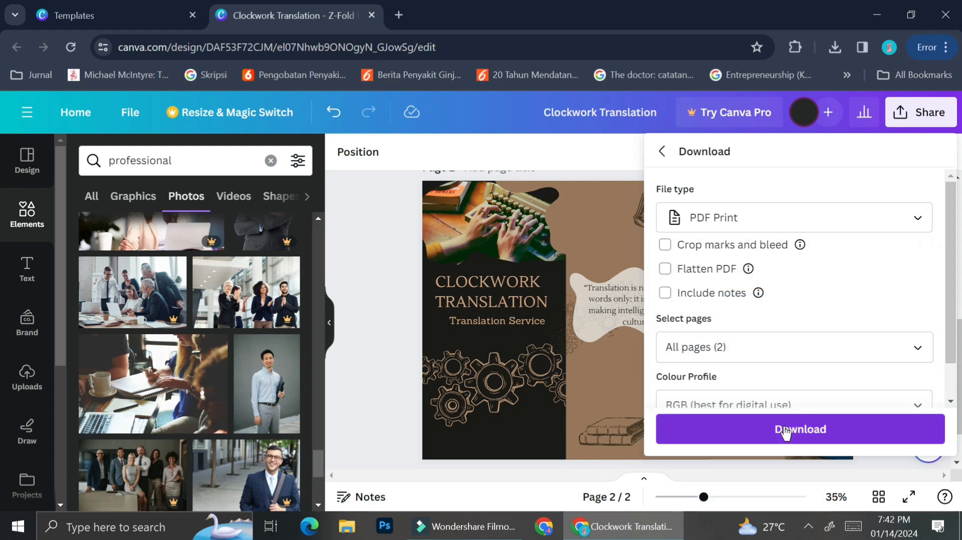
click(939, 112)
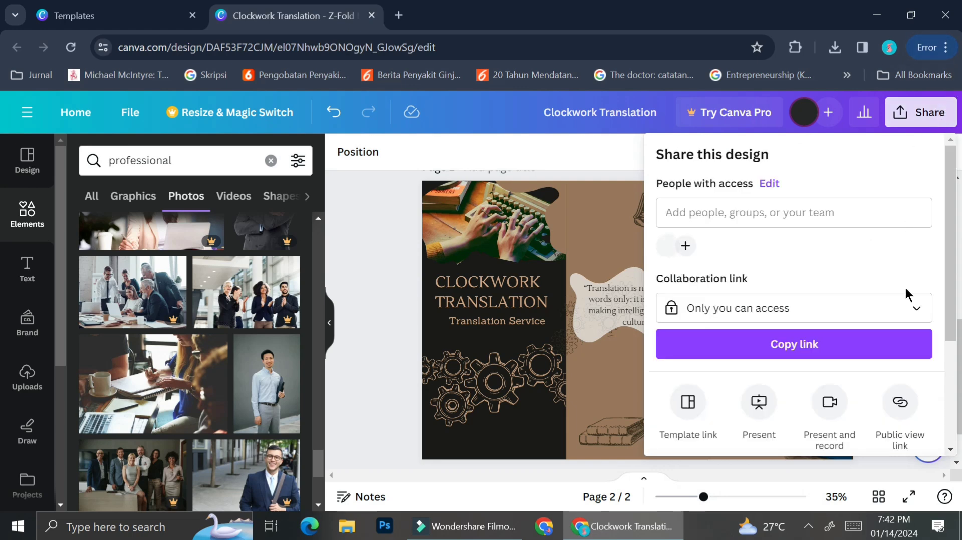
click(932, 122)
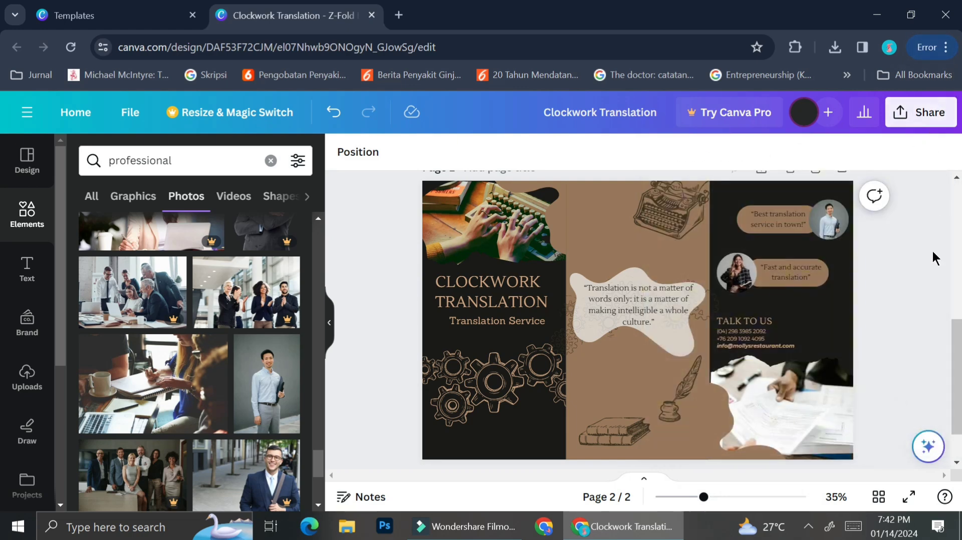